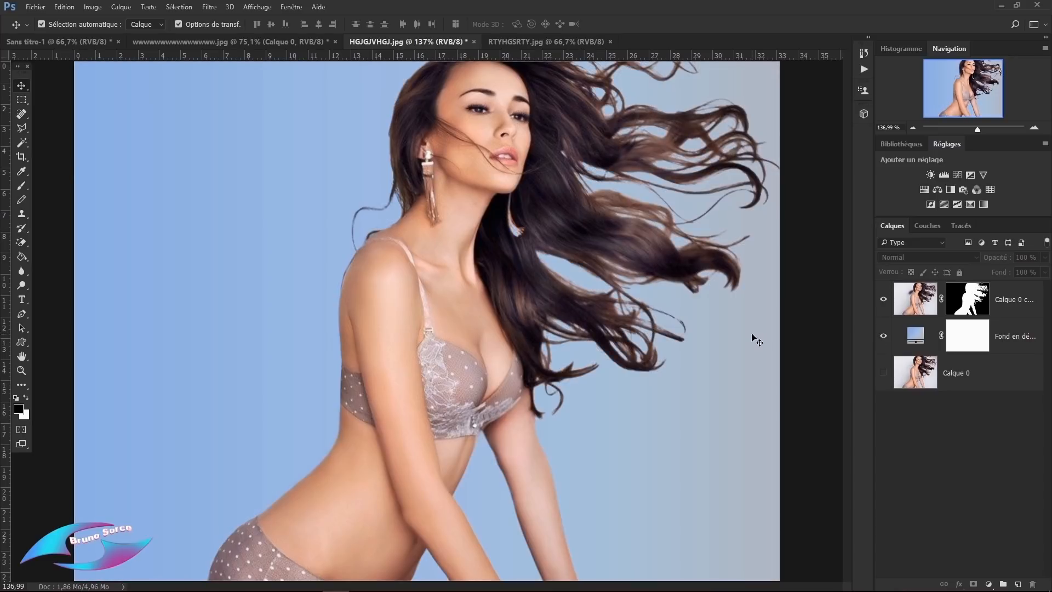
# - Look through the open portrait documents, hiding Calque 0 in the long-haired portrait to examine its cutout
pyautogui.click(297, 41)
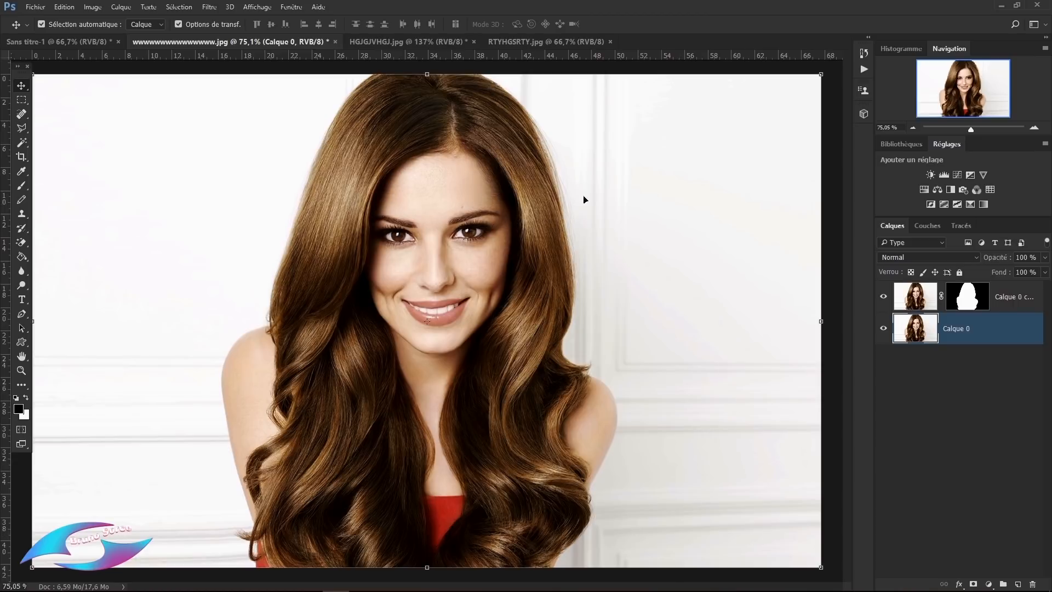
pyautogui.click(883, 327)
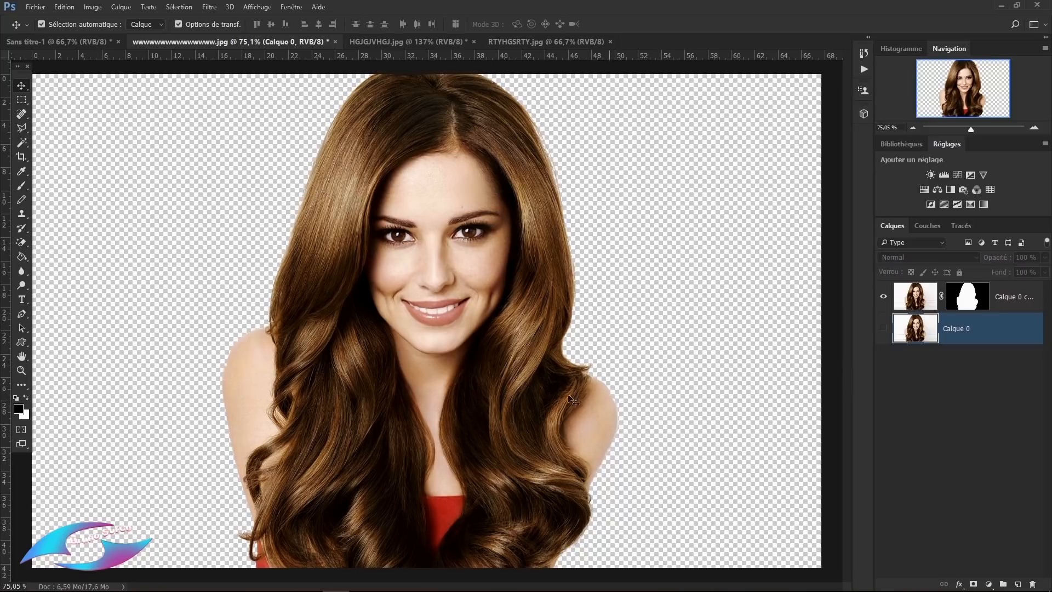
pyautogui.click(544, 42)
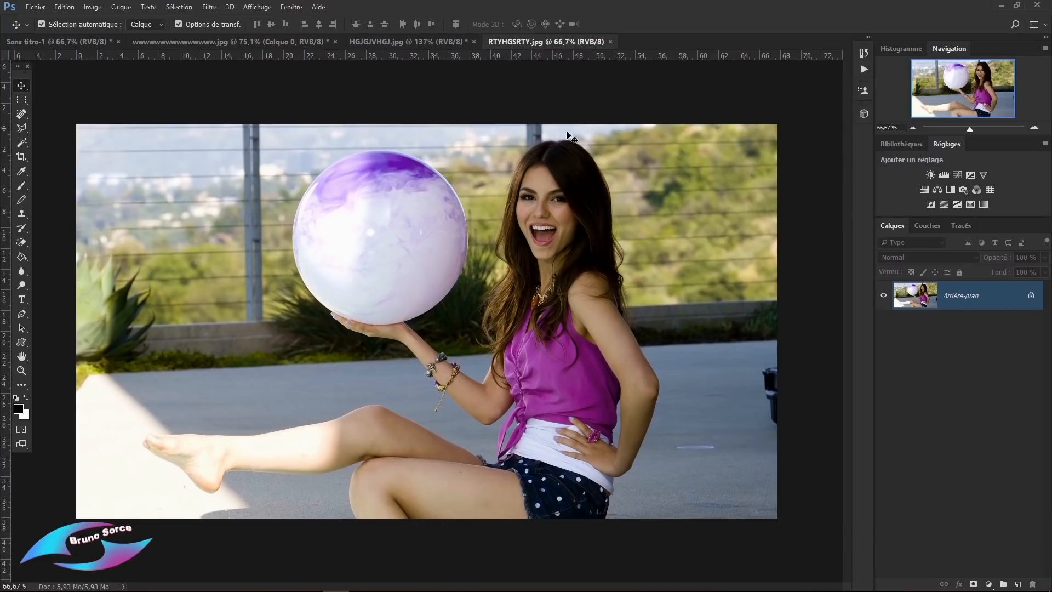
pyautogui.hotkey('ctrl', 'shift', 'Tab')
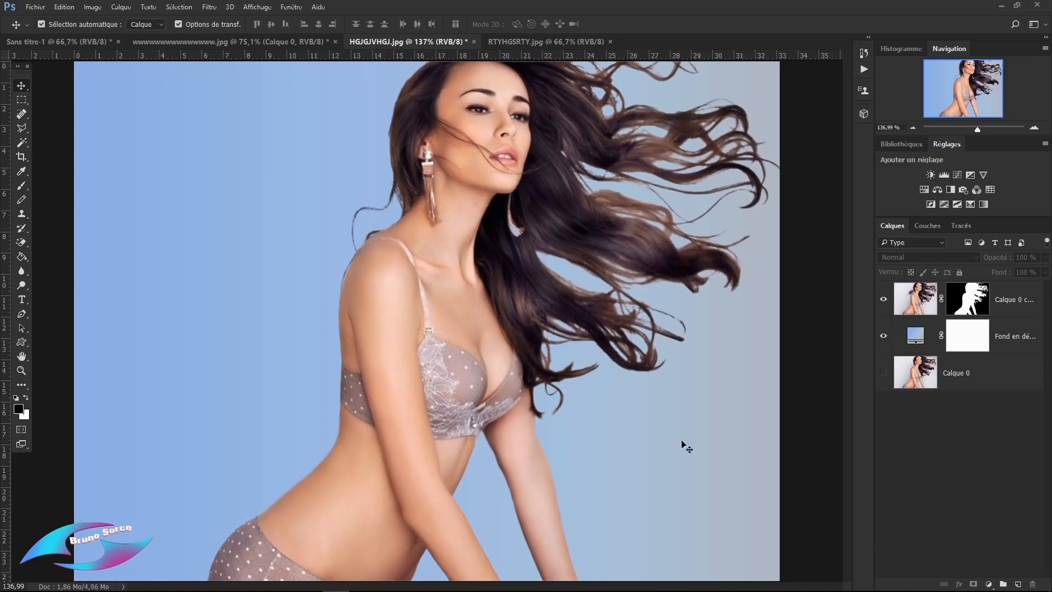
# - Unlock Calque 0 in HGJGJVHGJ.jpg, then duplicate it and hide the original layer
pyautogui.click(1014, 298)
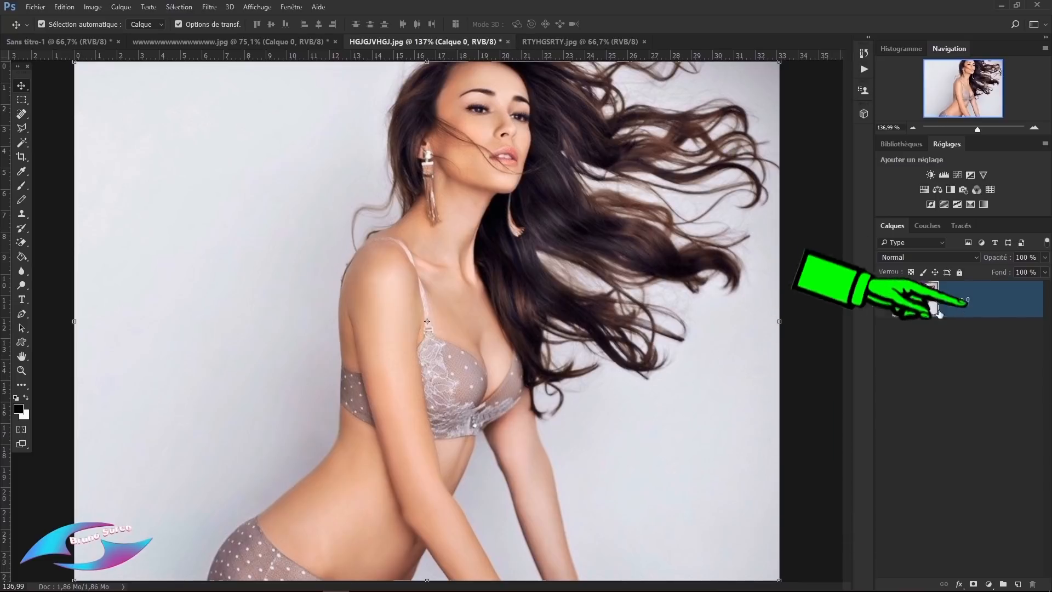
pyautogui.click(959, 273)
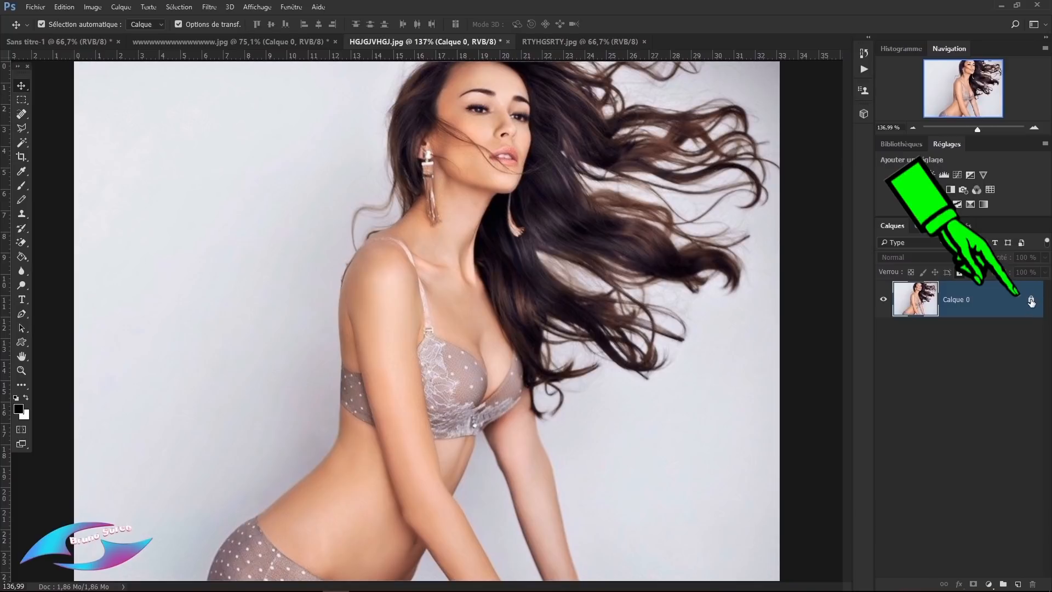
pyautogui.click(1031, 300)
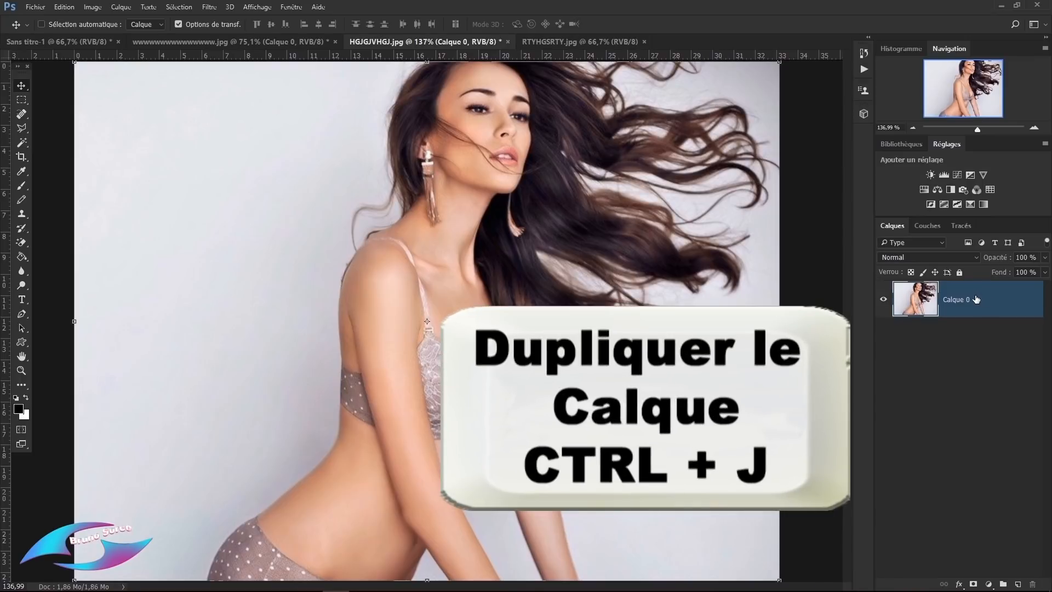
pyautogui.hotkey('ctrl', 'j')
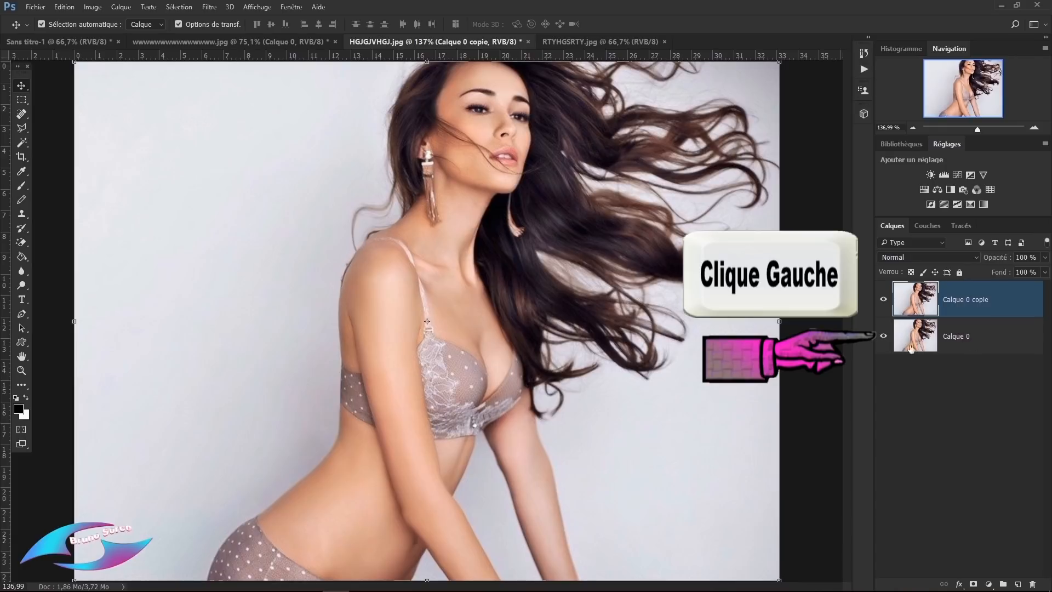
pyautogui.click(883, 335)
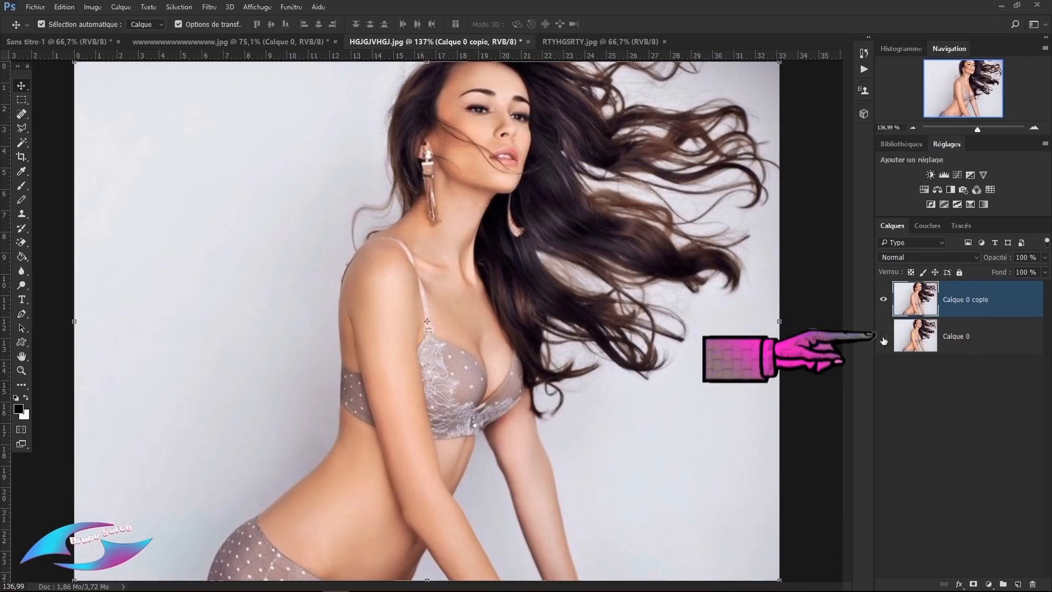
# - Compare the Rouge, Vert and Bleu channels one at a time and duplicate the Bleu channel
pyautogui.click(925, 225)
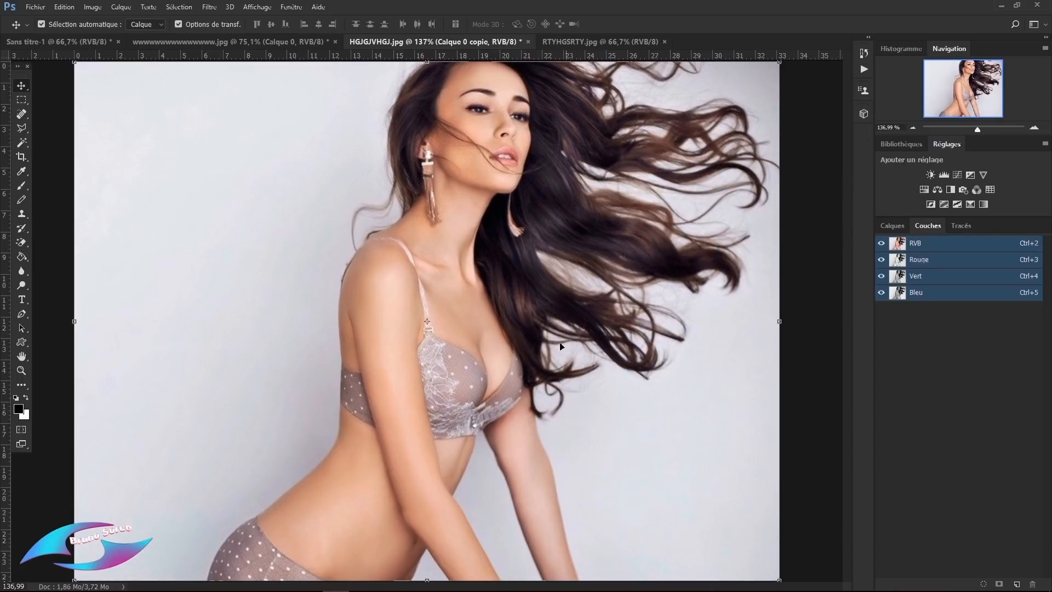
pyautogui.click(938, 264)
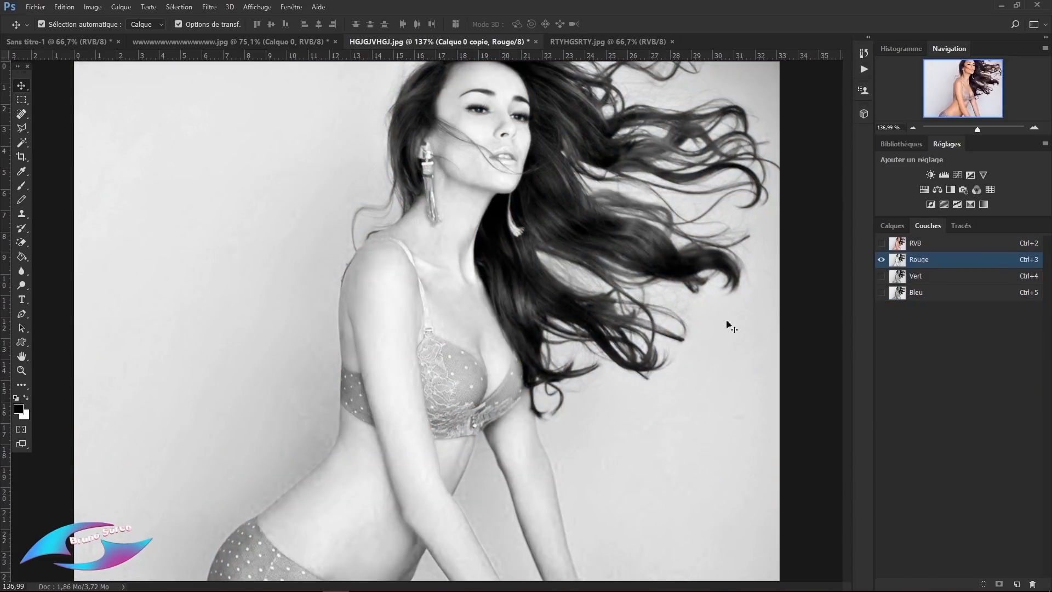
pyautogui.click(929, 279)
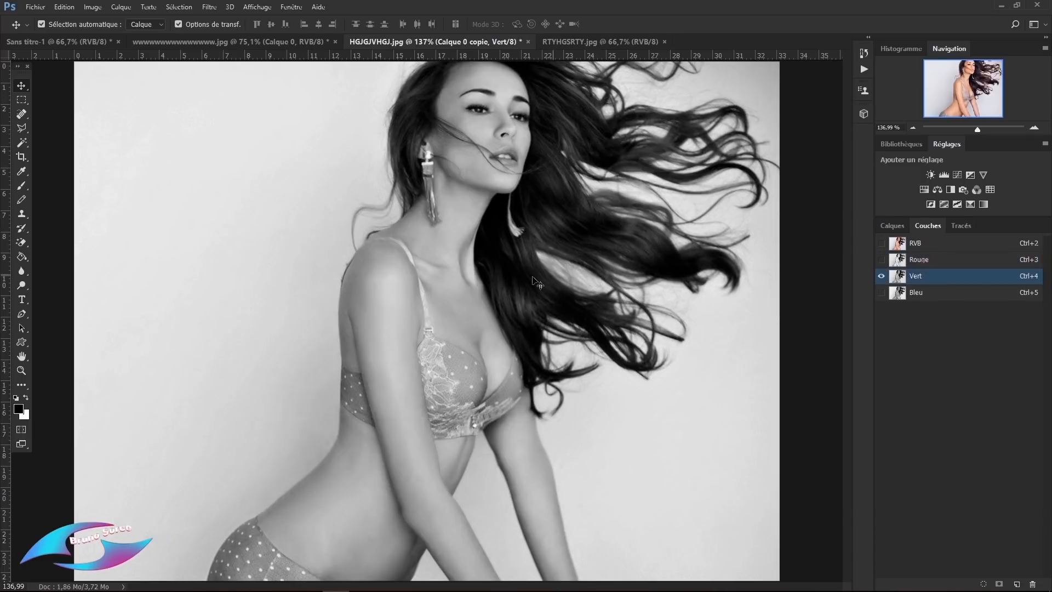
pyautogui.click(956, 297)
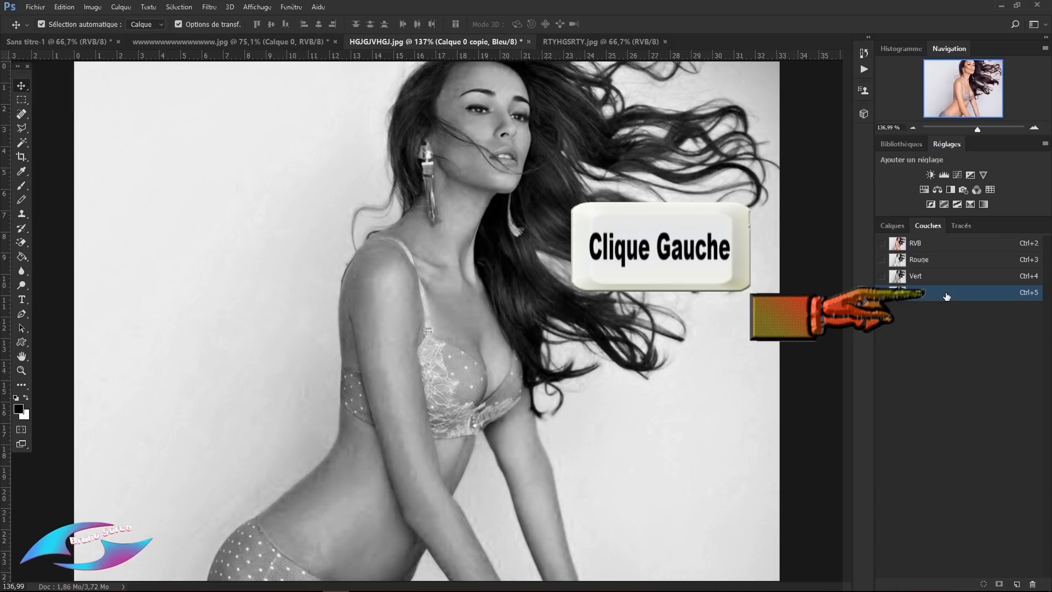
pyautogui.moveTo(947, 296); pyautogui.dragTo(1016, 585)
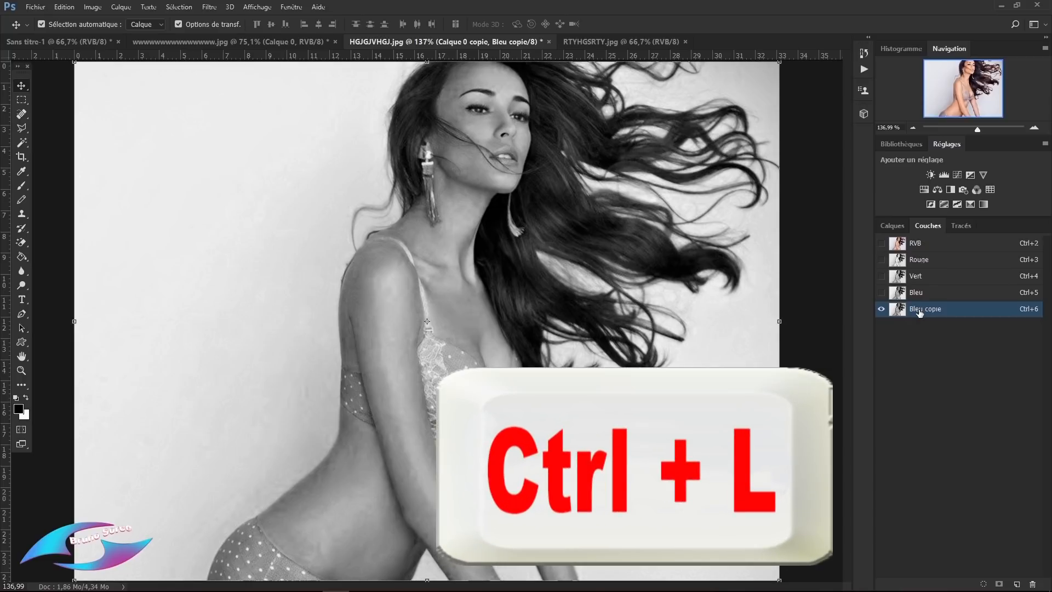
# - Apply Levels to the Bleu copie channel with input black at 137 and input white at 176
pyautogui.press('ctrl')
pyautogui.hotkey('ctrl', 'l')
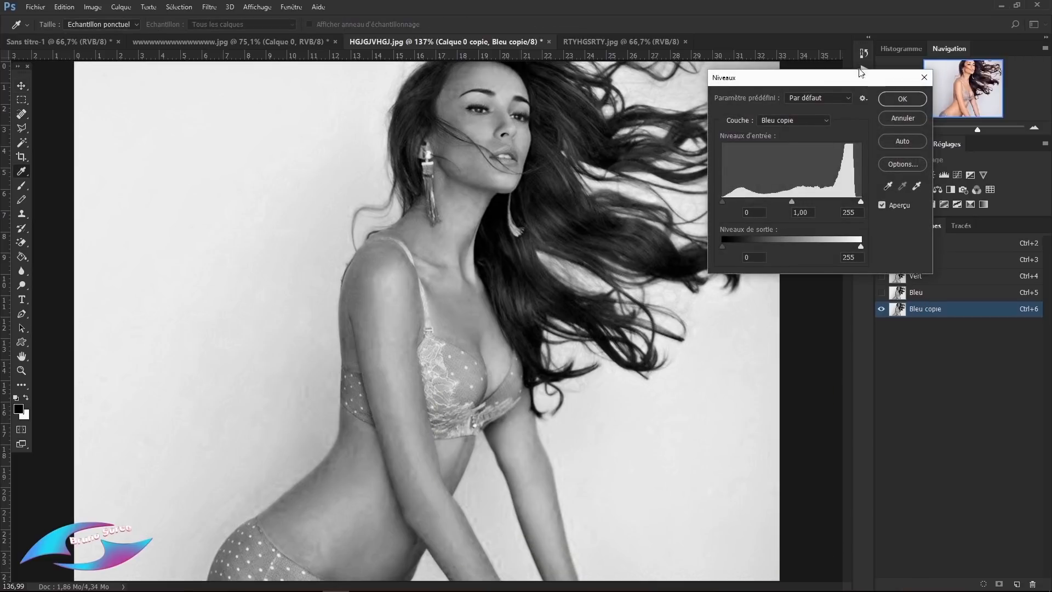
pyautogui.moveTo(859, 77); pyautogui.dragTo(787, 54)
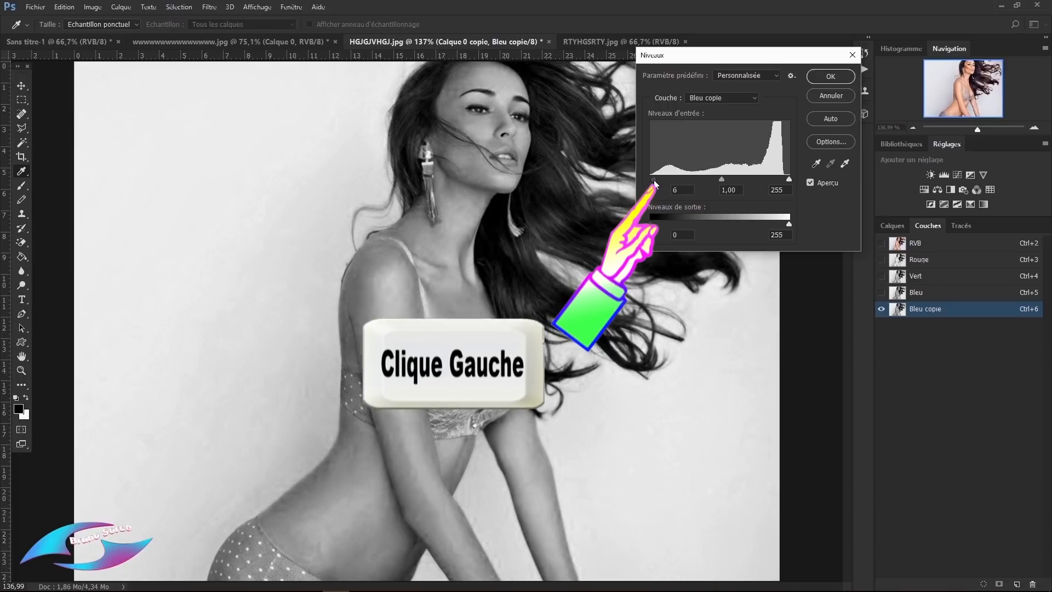
pyautogui.moveTo(651, 179); pyautogui.dragTo(711, 187)
pyautogui.moveTo(776, 60); pyautogui.dragTo(831, 58)
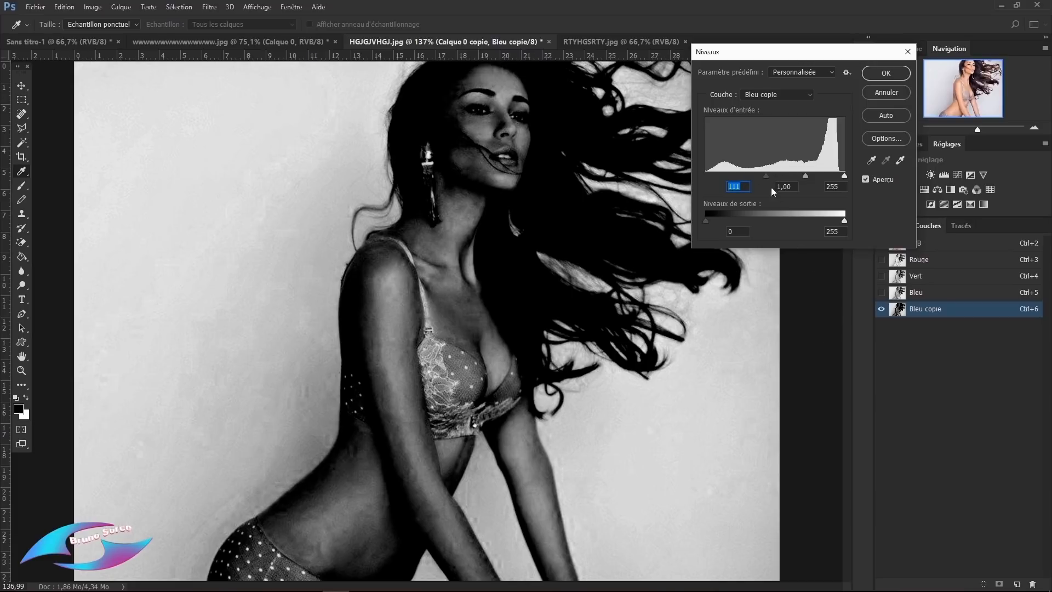
pyautogui.click(845, 177)
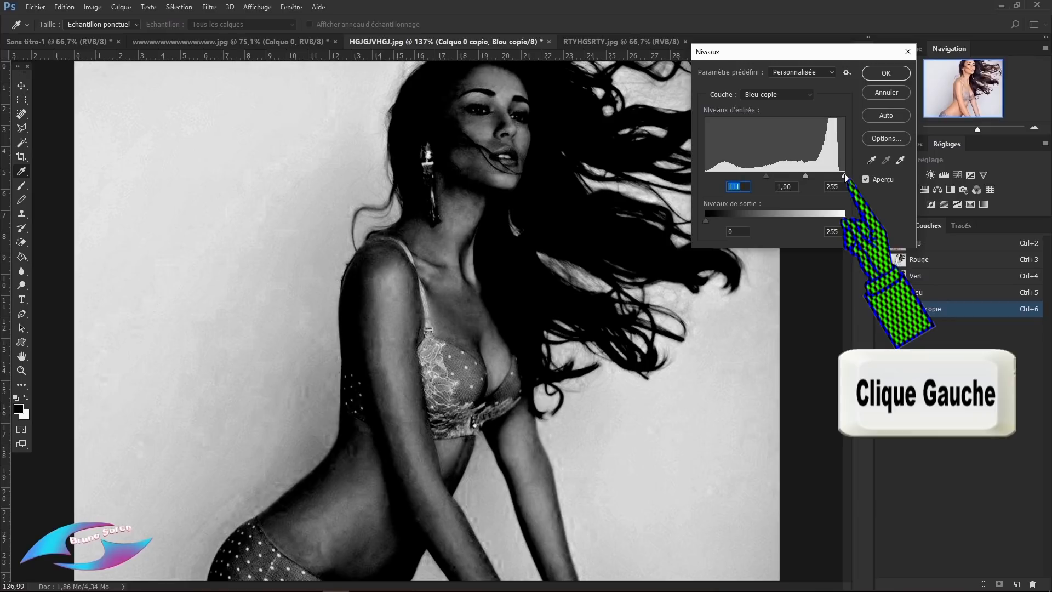
pyautogui.moveTo(846, 176); pyautogui.dragTo(803, 181)
pyautogui.click(802, 181)
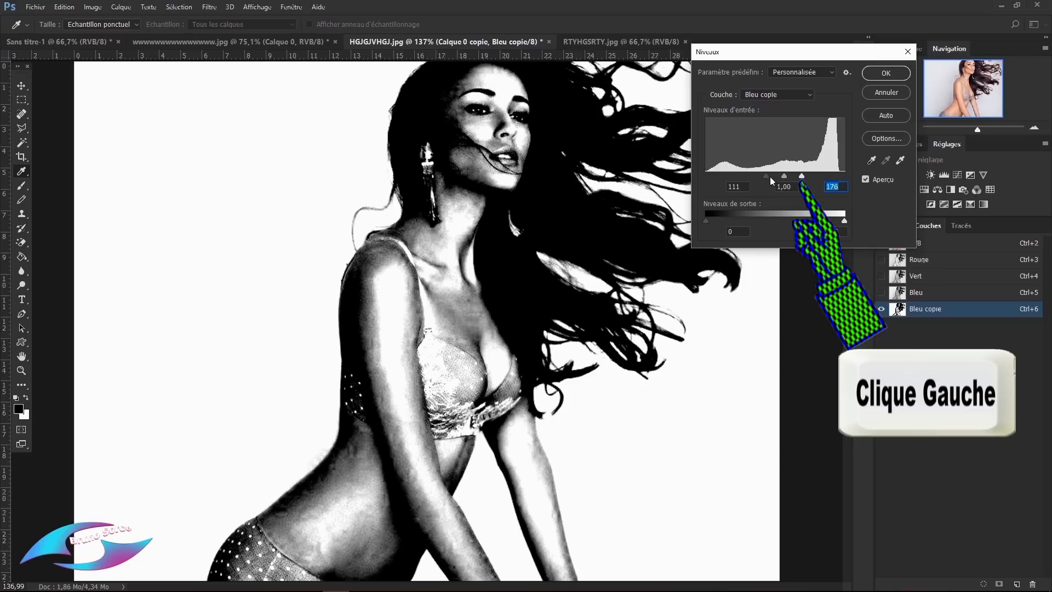
pyautogui.moveTo(767, 176); pyautogui.dragTo(781, 188)
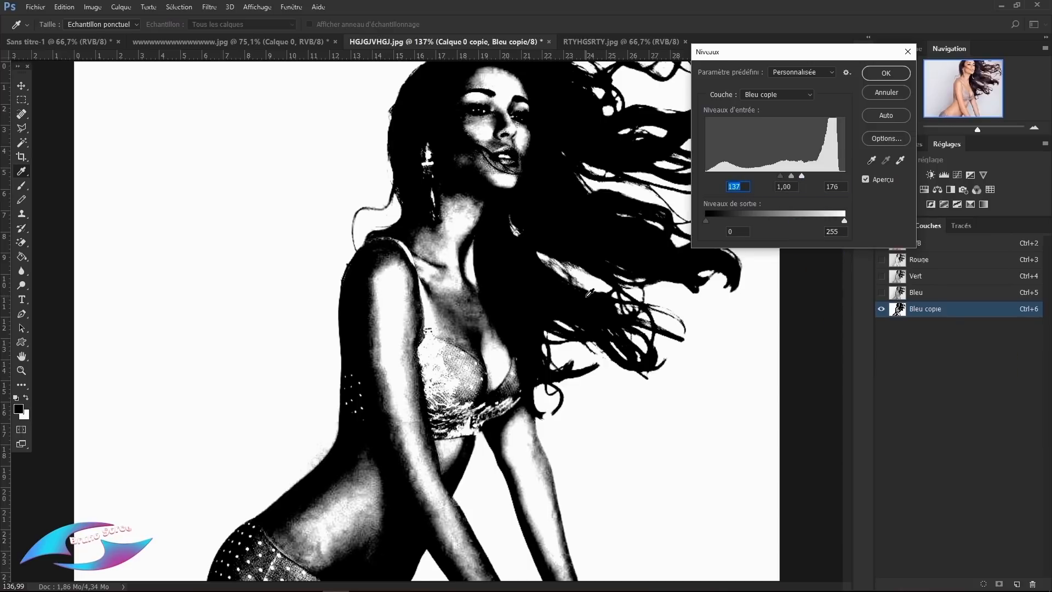
pyautogui.click(899, 77)
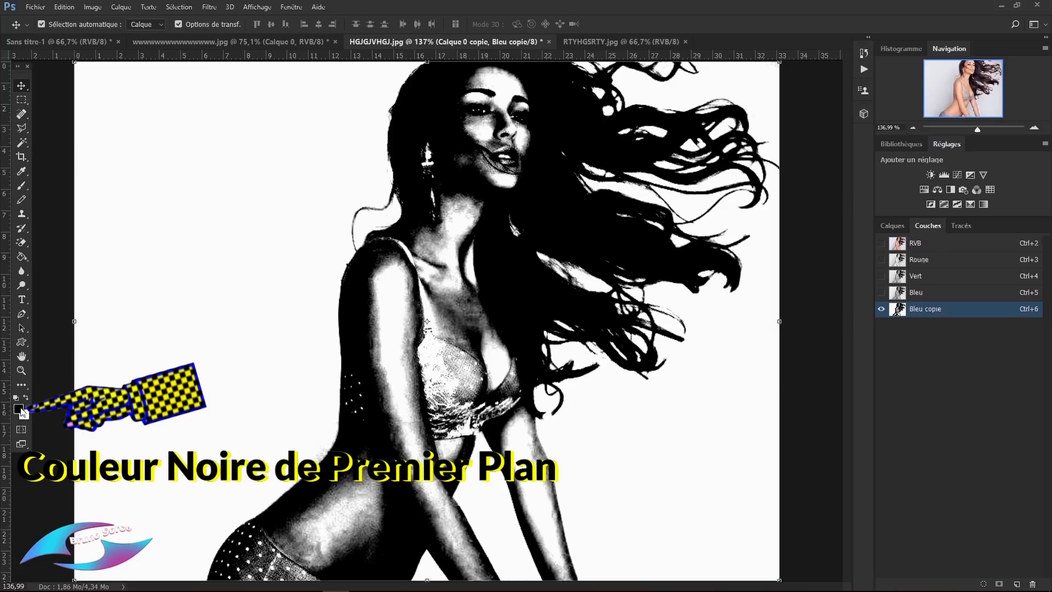
# - Paint the woman's head and torso solid black on Bleu copie with an 83 px brush at 100 % hardness
pyautogui.click(22, 185)
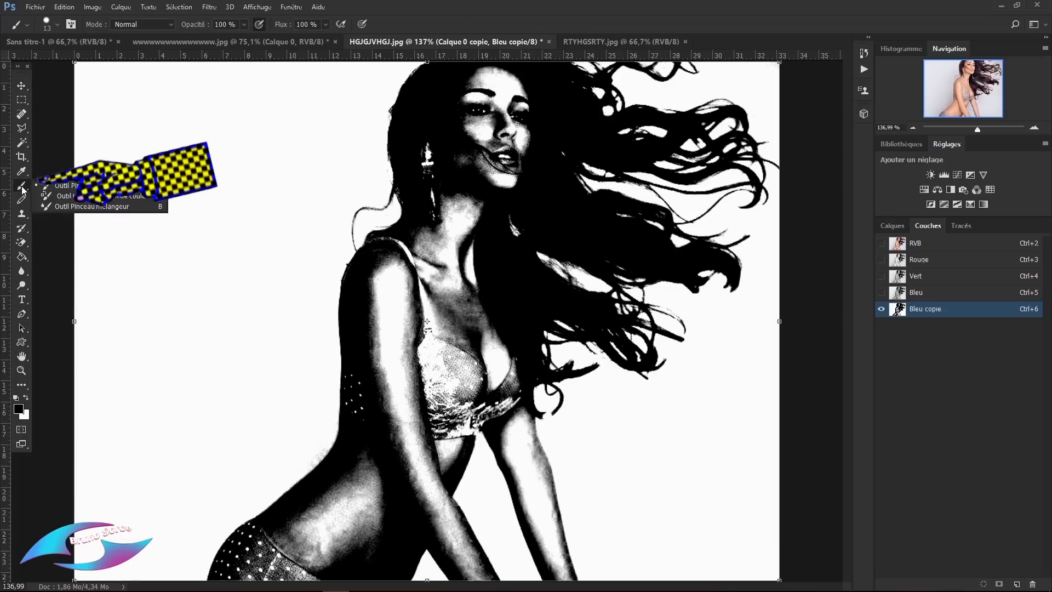
pyautogui.click(74, 186)
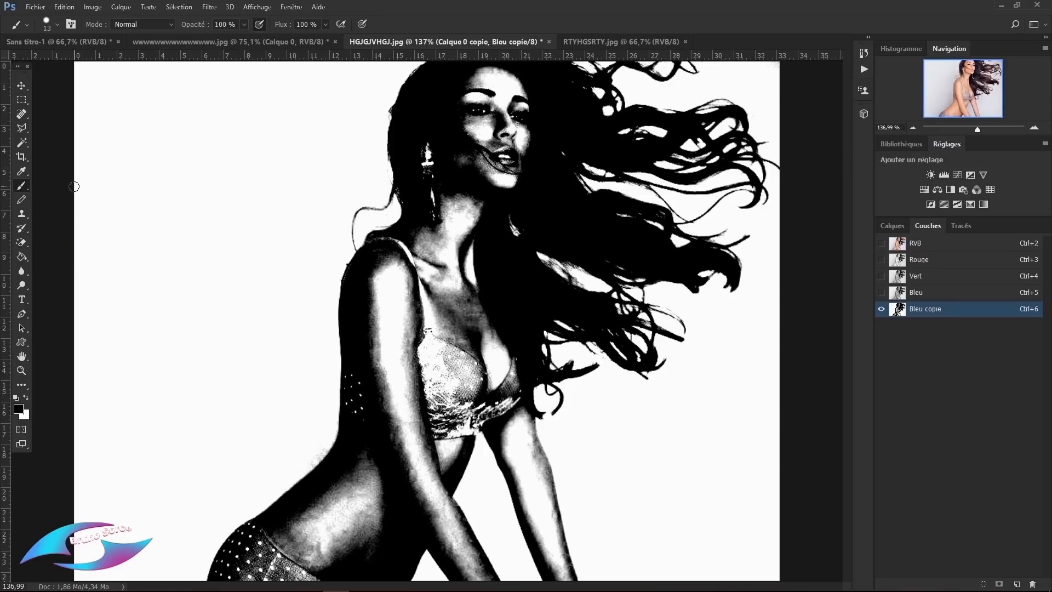
pyautogui.rightClick(477, 152)
pyautogui.moveTo(543, 179); pyautogui.dragTo(583, 180)
pyautogui.click(573, 176)
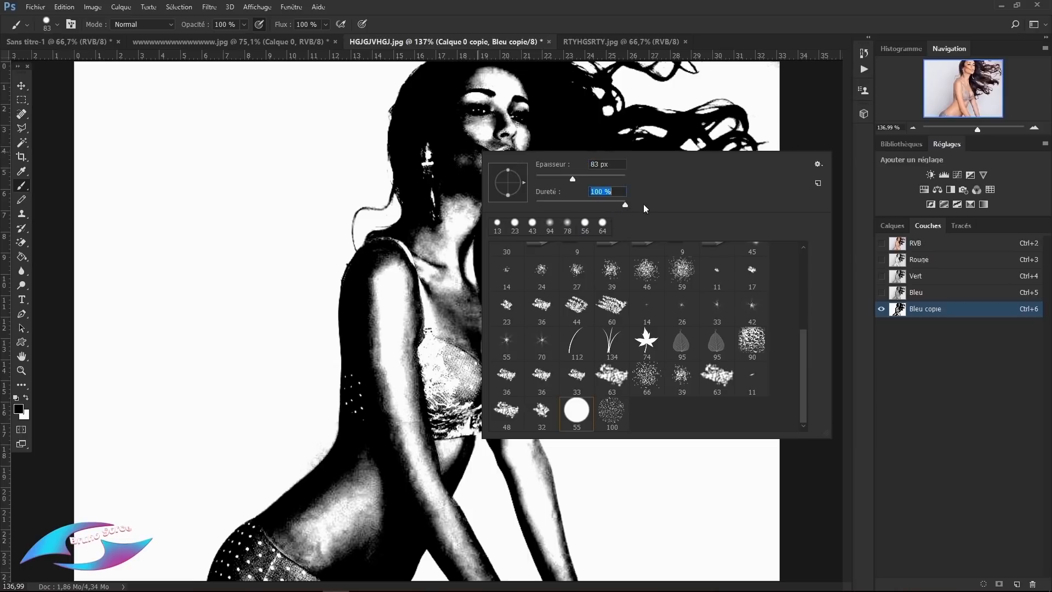
pyautogui.moveTo(489, 91)
pyautogui.mouseDown()
pyautogui.moveTo(482, 158)
pyautogui.moveTo(460, 123)
pyautogui.moveTo(443, 221)
pyautogui.moveTo(503, 159)
pyautogui.moveTo(510, 97)
pyautogui.moveTo(475, 126)
pyautogui.mouseUp()
pyautogui.moveTo(463, 264)
pyautogui.mouseDown()
pyautogui.moveTo(488, 263)
pyautogui.moveTo(477, 242)
pyautogui.moveTo(493, 235)
pyautogui.moveTo(487, 250)
pyautogui.moveTo(516, 228)
pyautogui.moveTo(458, 230)
pyautogui.moveTo(490, 354)
pyautogui.moveTo(458, 301)
pyautogui.moveTo(400, 253)
pyautogui.moveTo(383, 276)
pyautogui.moveTo(388, 264)
pyautogui.moveTo(369, 352)
pyautogui.moveTo(371, 411)
pyautogui.moveTo(397, 383)
pyautogui.moveTo(441, 415)
pyautogui.moveTo(453, 391)
pyautogui.moveTo(451, 406)
pyautogui.moveTo(273, 571)
pyautogui.moveTo(277, 545)
pyautogui.moveTo(235, 559)
pyautogui.moveTo(486, 389)
pyautogui.moveTo(502, 396)
pyautogui.moveTo(462, 345)
pyautogui.mouseUp()
# - Reduce the brush size to 39 px and fill the remaining light areas of both arms with black
pyautogui.rightClick(461, 340)
pyautogui.moveTo(531, 330); pyautogui.dragTo(537, 328)
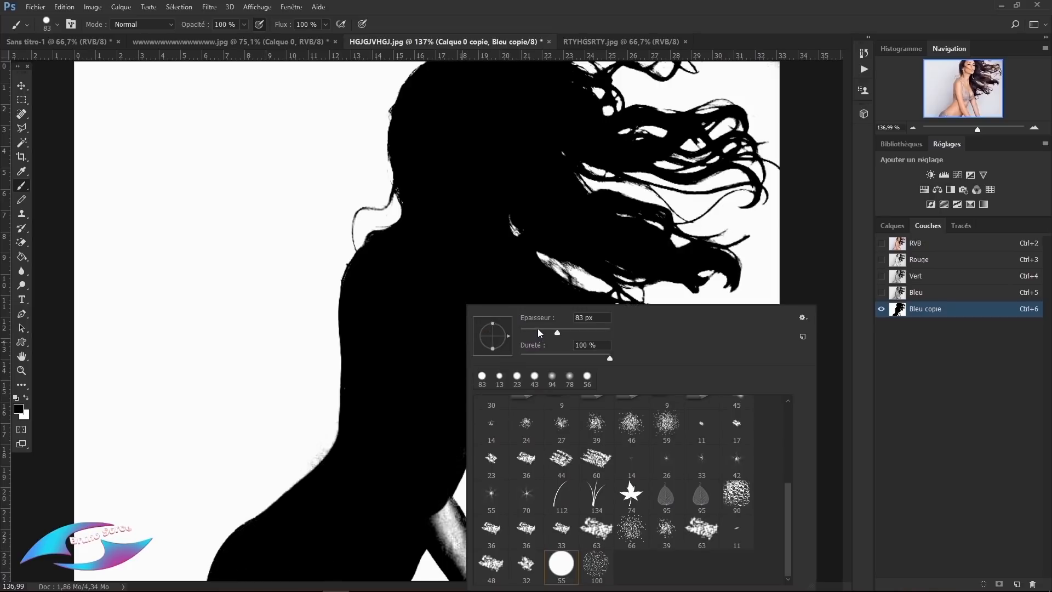
pyautogui.click(441, 515)
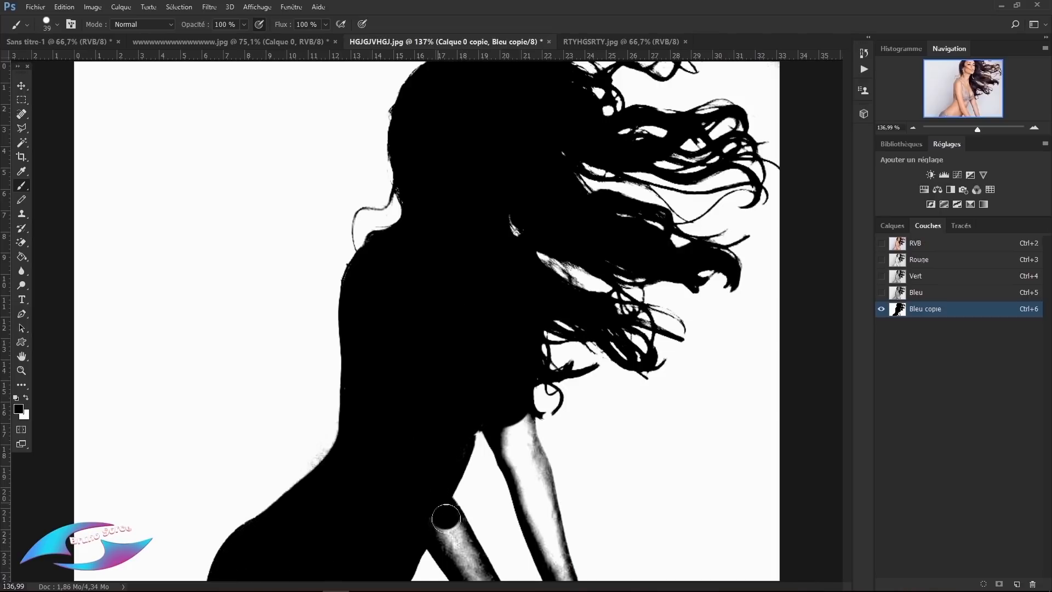
pyautogui.moveTo(442, 505)
pyautogui.mouseDown()
pyautogui.moveTo(486, 589)
pyautogui.moveTo(432, 517)
pyautogui.mouseUp()
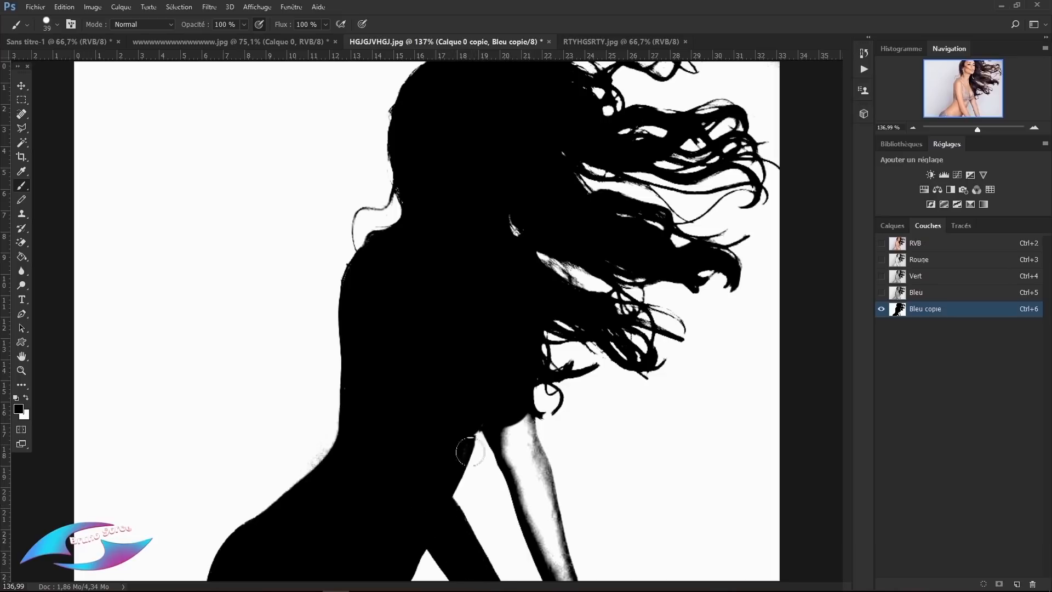
pyautogui.moveTo(521, 422)
pyautogui.mouseDown()
pyautogui.moveTo(565, 580)
pyautogui.moveTo(530, 509)
pyautogui.moveTo(502, 408)
pyautogui.mouseUp()
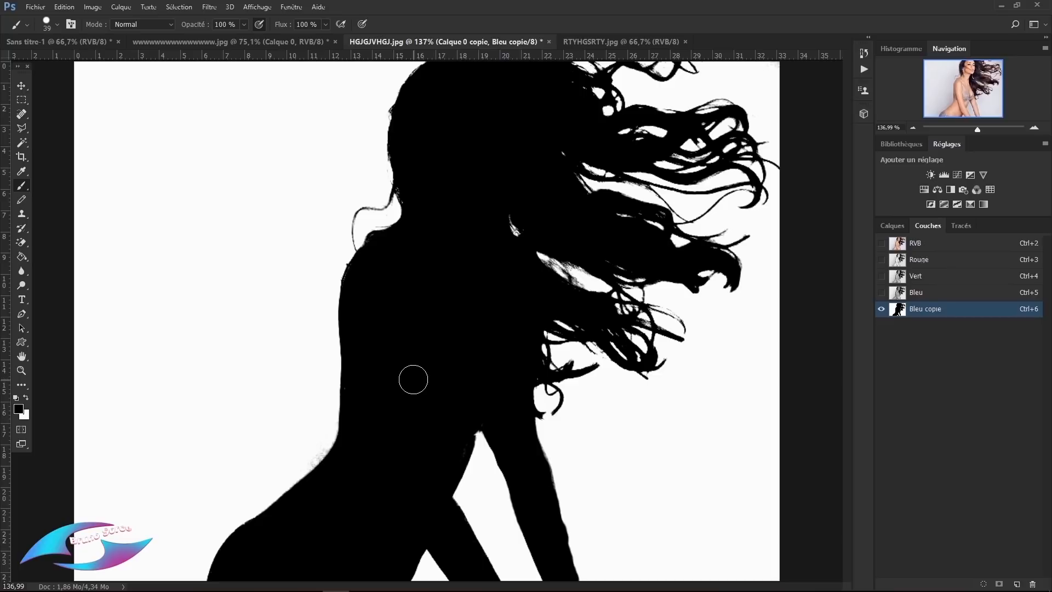
# - Paint out the grey residue beside the waist in white, then restore black as the foreground colour
pyautogui.press('x')
pyautogui.moveTo(323, 421); pyautogui.dragTo(295, 461)
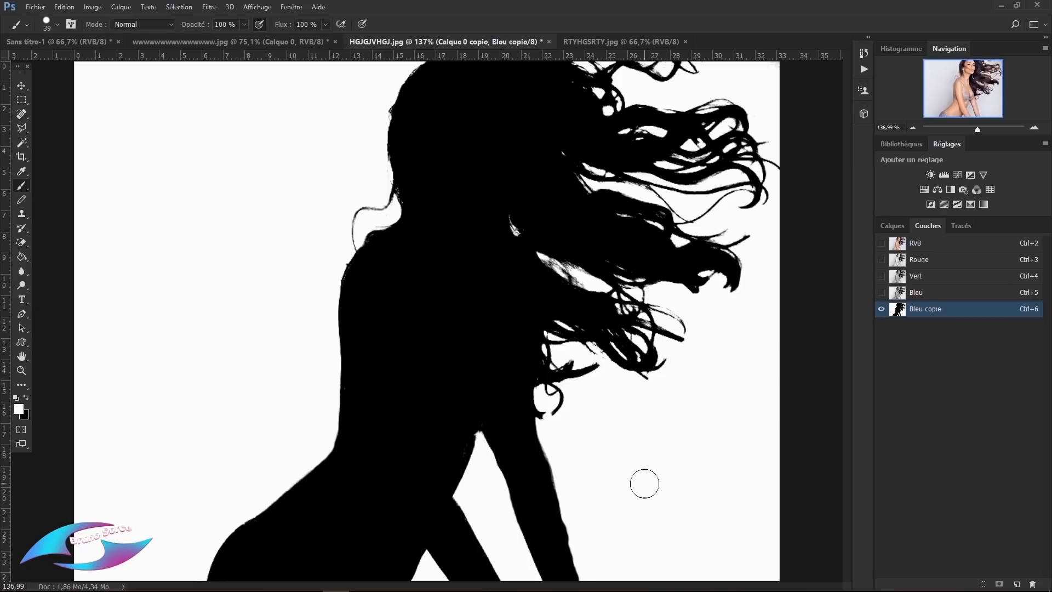
pyautogui.press('x')
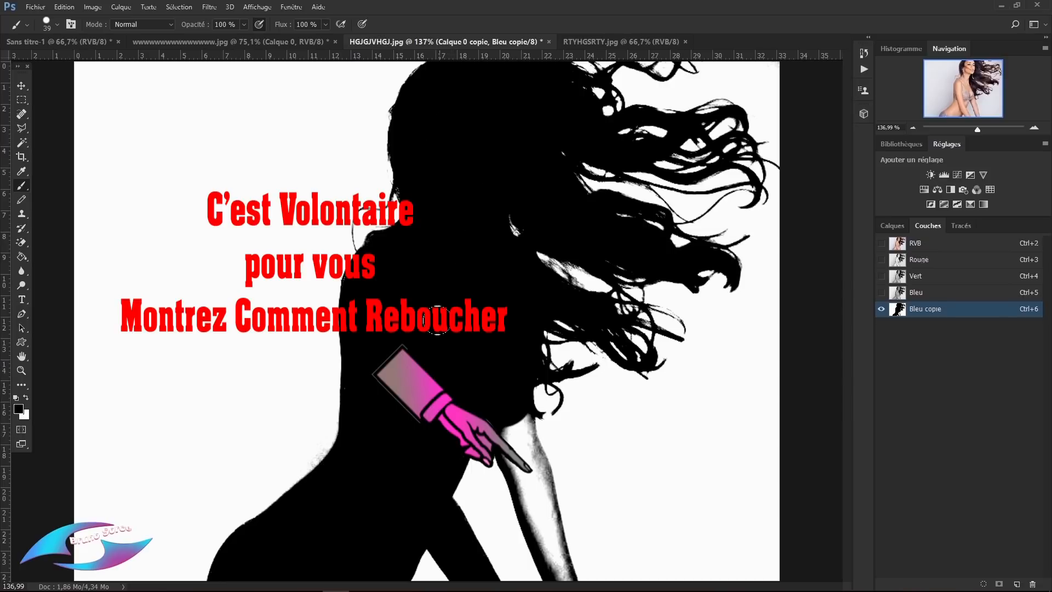
# - Load the Bleu copie channel as a selection and, back in the layers, invert it to select the figure
pyautogui.keyDown('ctrl'); pyautogui.click(899, 310); pyautogui.keyUp('ctrl')
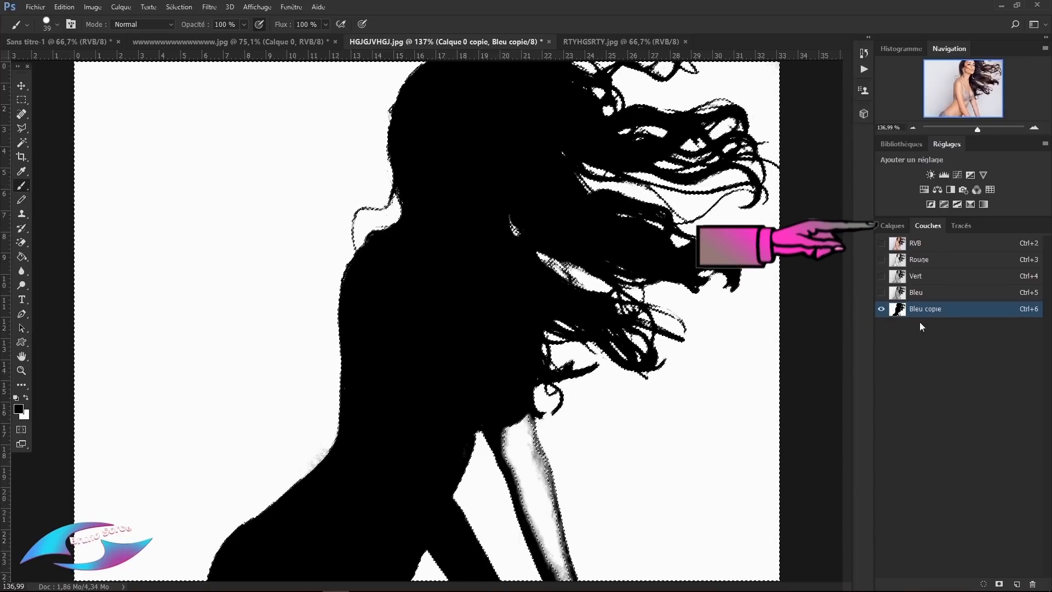
pyautogui.click(892, 225)
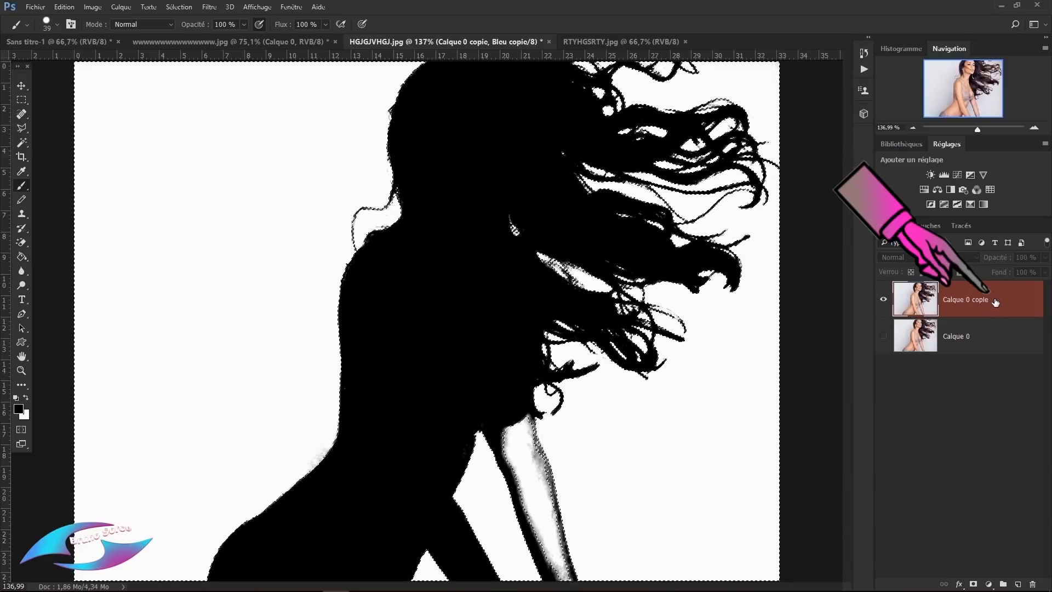
pyautogui.hotkey('ctrl', 'shift', 'i')
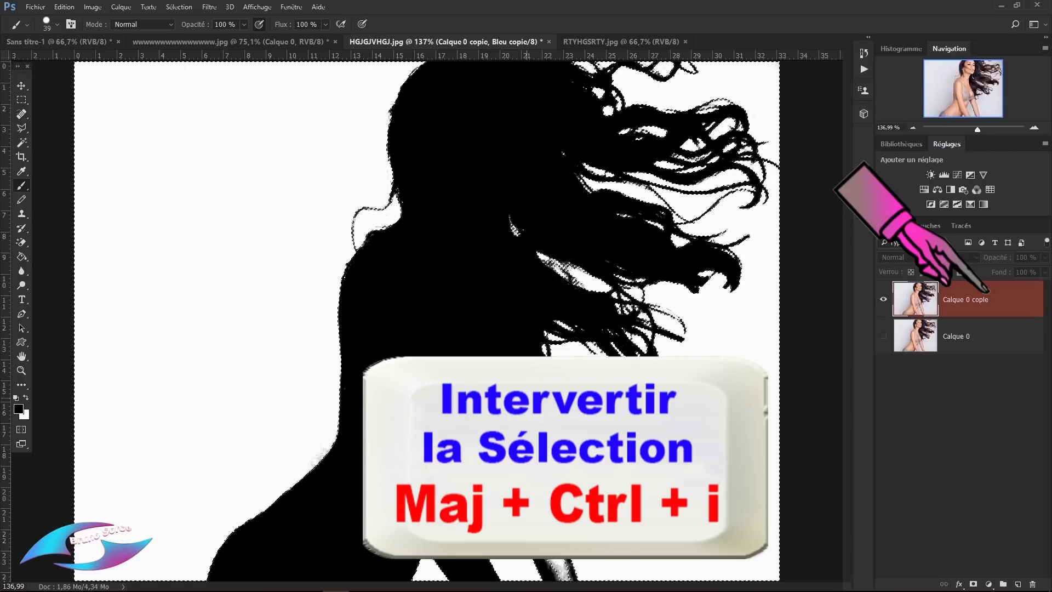
pyautogui.hotkey('ctrl', 'shift', 'i')
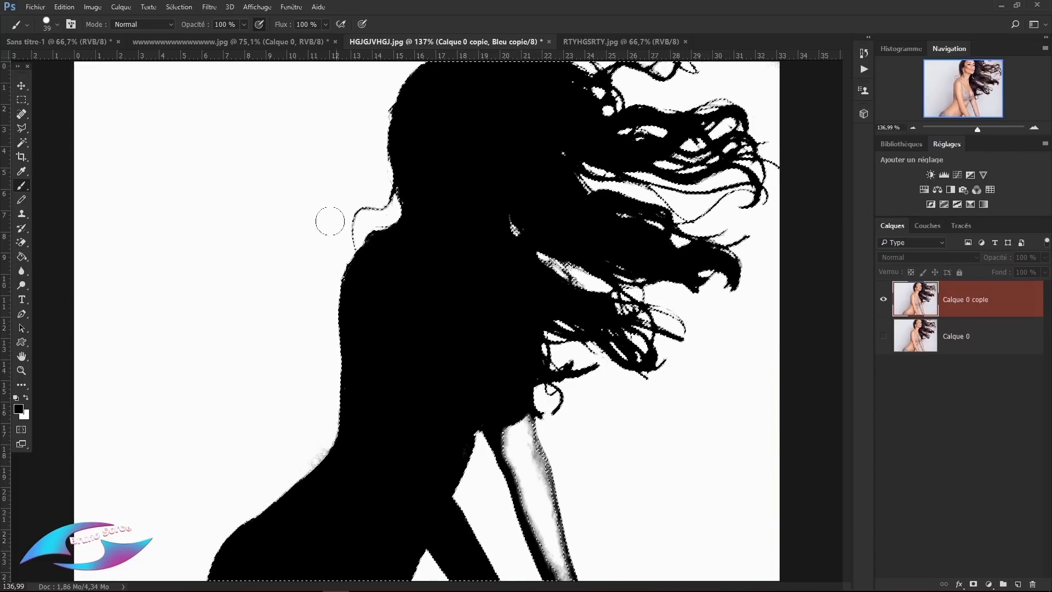
pyautogui.click(181, 7)
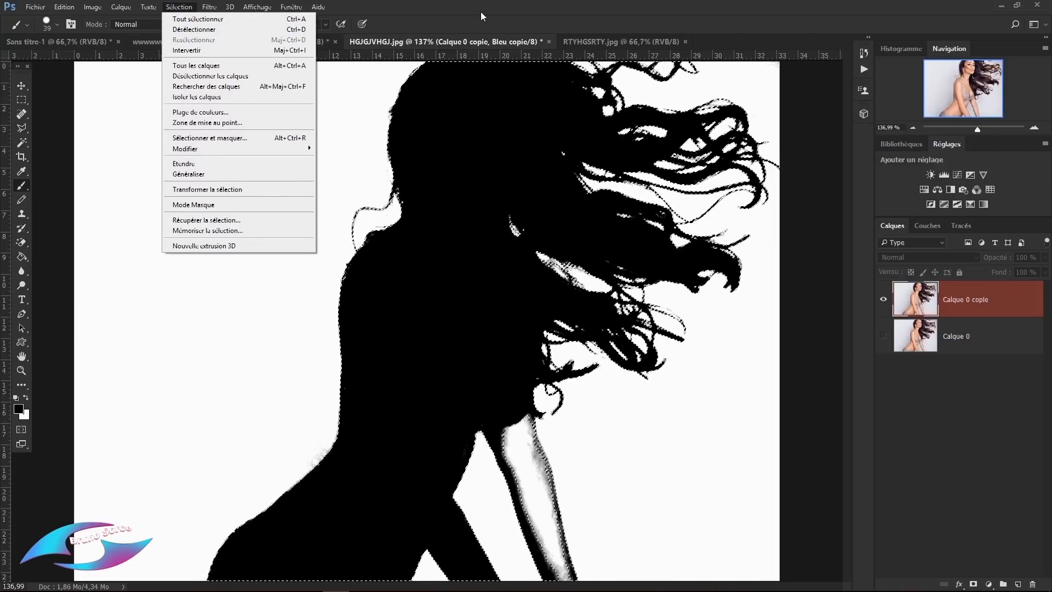
# - Invert the selection, mask Calque 0 copie with it, and compare the cutout with Calque 0 briefly shown and hidden again
pyautogui.click(278, 51)
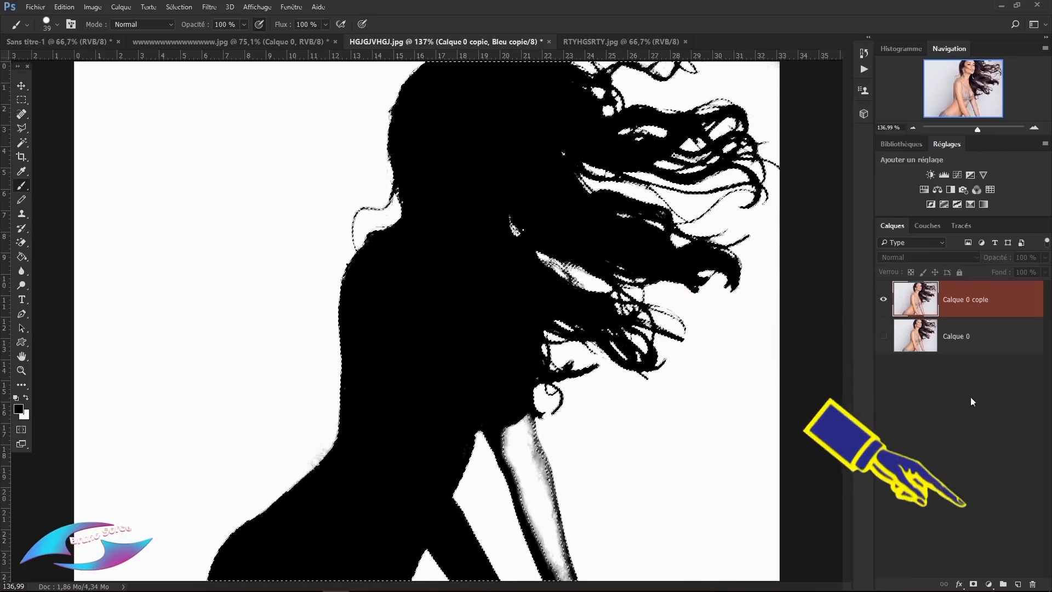
pyautogui.click(972, 585)
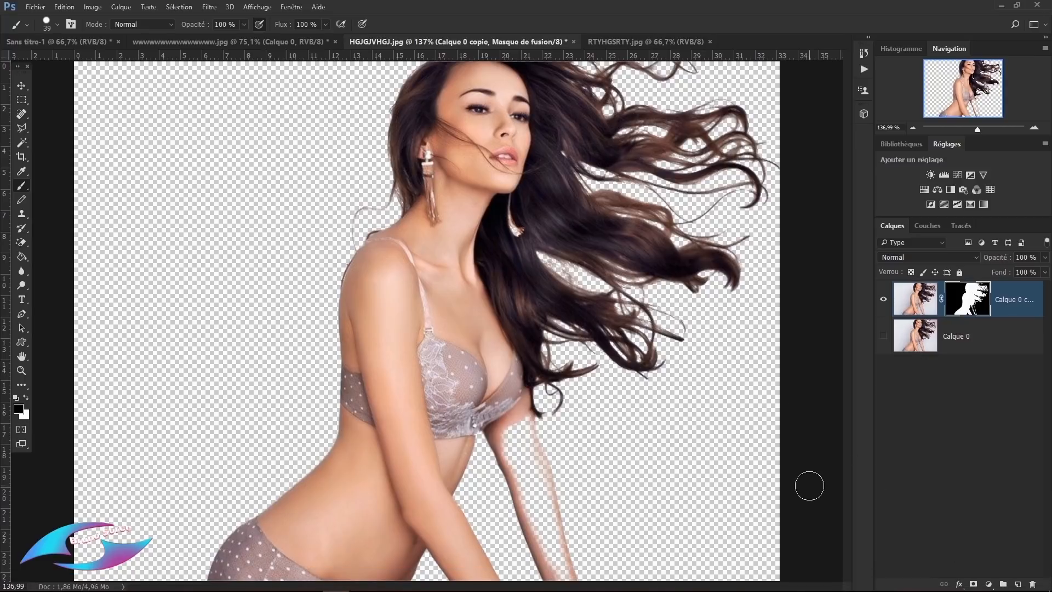
pyautogui.click(883, 336)
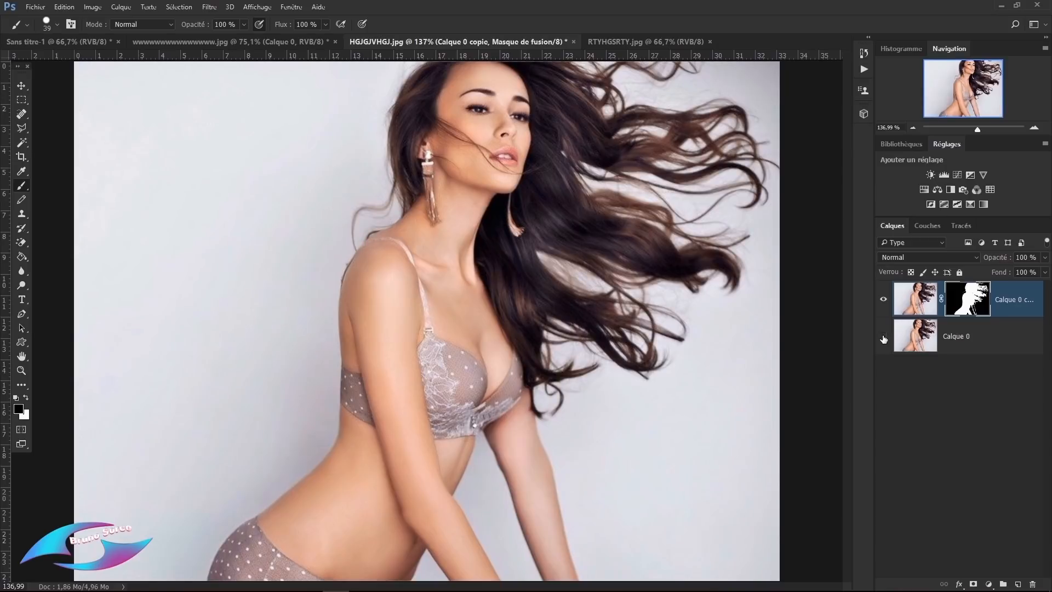
pyautogui.click(883, 337)
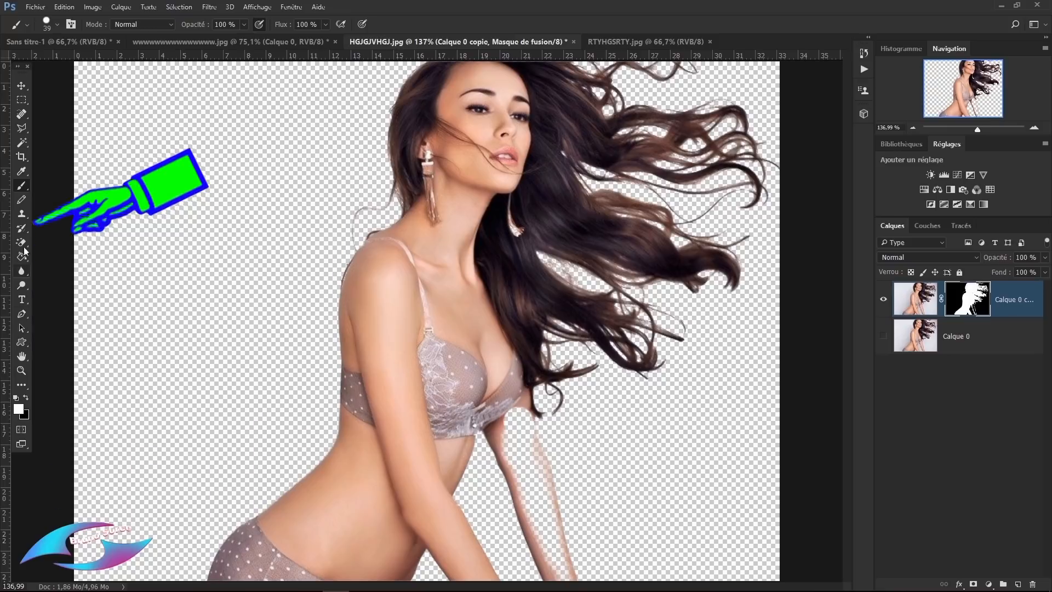
# - Restore the missing inner part of the rear arm by painting white on the layer mask with the 39 px brush
pyautogui.rightClick(22, 188)
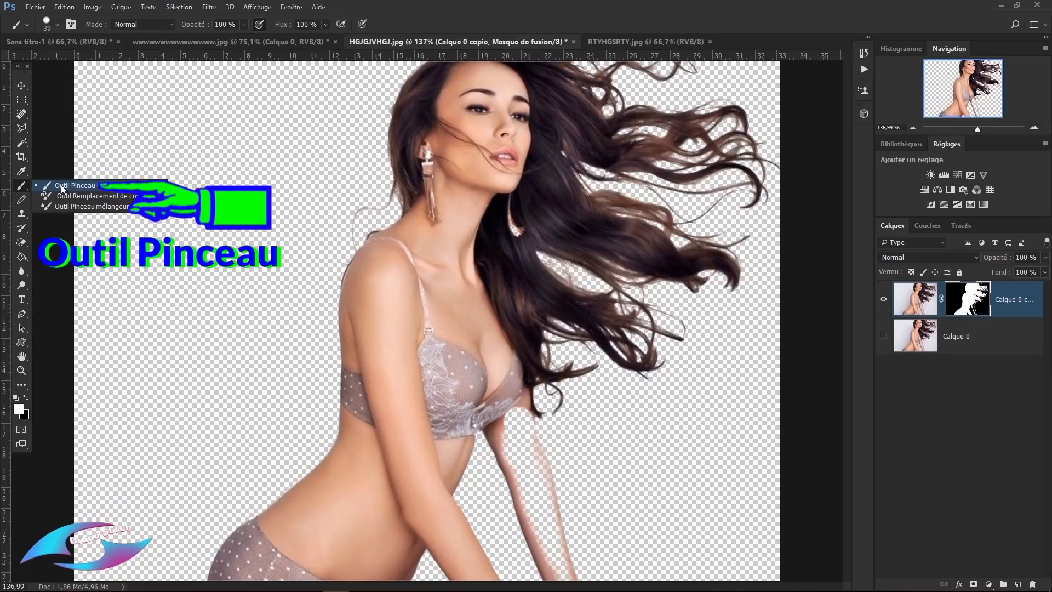
pyautogui.click(61, 185)
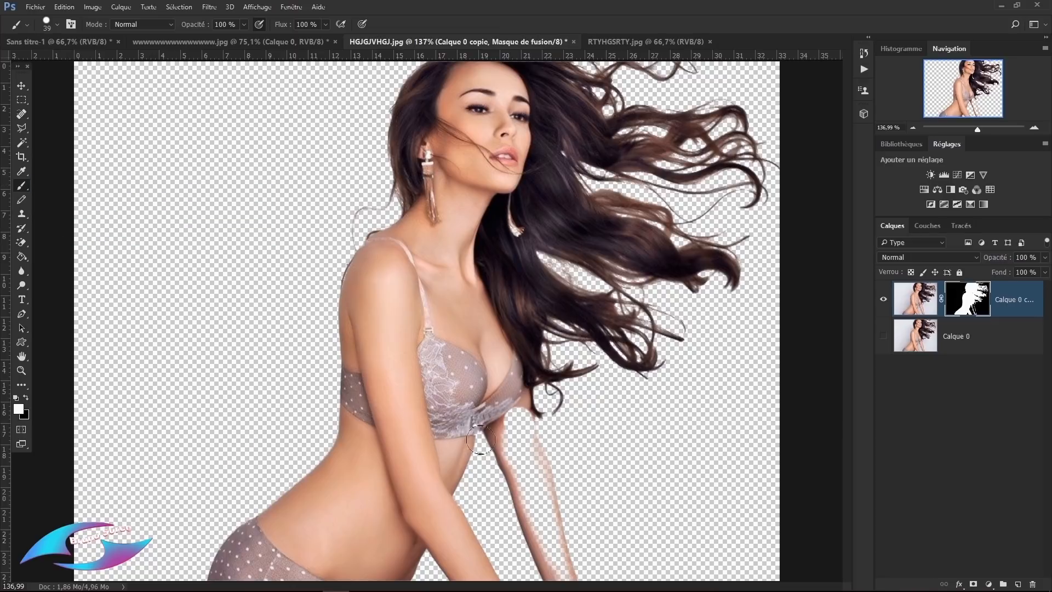
pyautogui.moveTo(509, 401)
pyautogui.mouseDown()
pyautogui.moveTo(515, 457)
pyautogui.moveTo(559, 575)
pyautogui.moveTo(517, 449)
pyautogui.moveTo(517, 415)
pyautogui.moveTo(546, 537)
pyautogui.mouseUp()
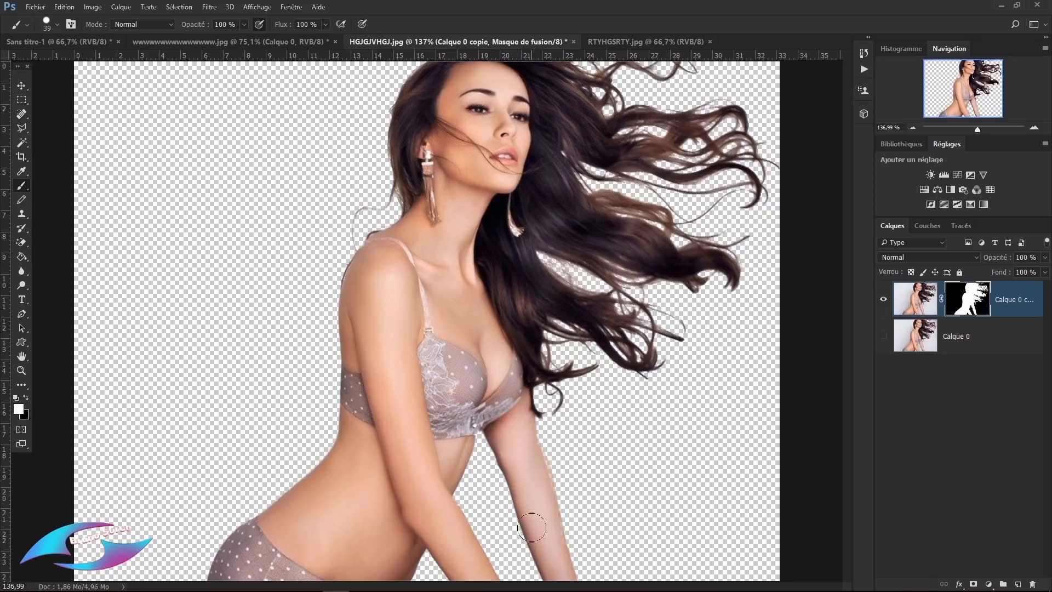
# - Paint black on the layer mask along the outer edge of the rear arm to remove the leftover fringe
pyautogui.click(21, 370)
pyautogui.moveTo(285, 364); pyautogui.dragTo(670, 551)
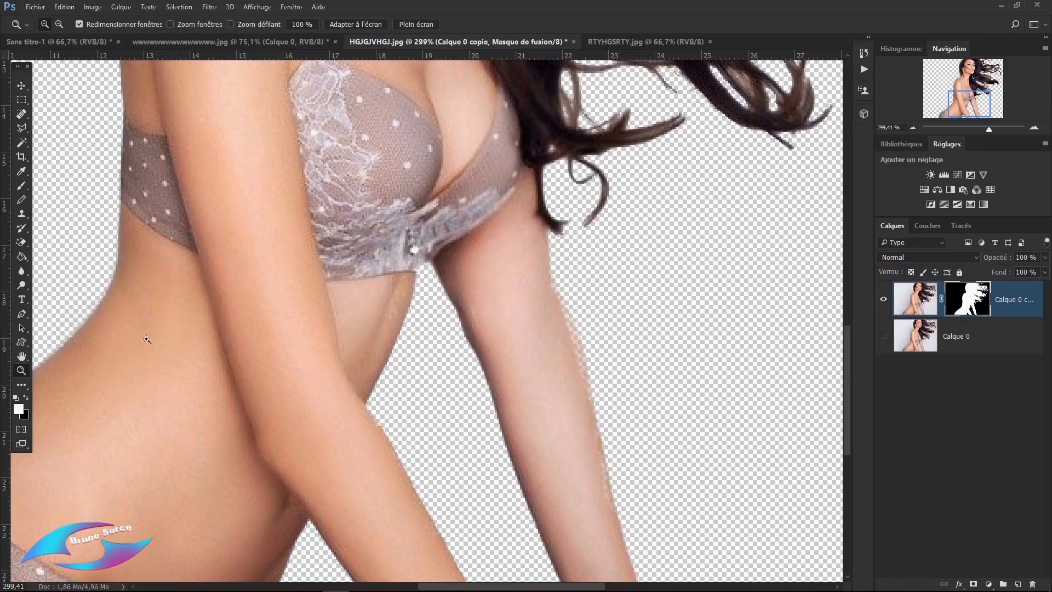
pyautogui.press('b')
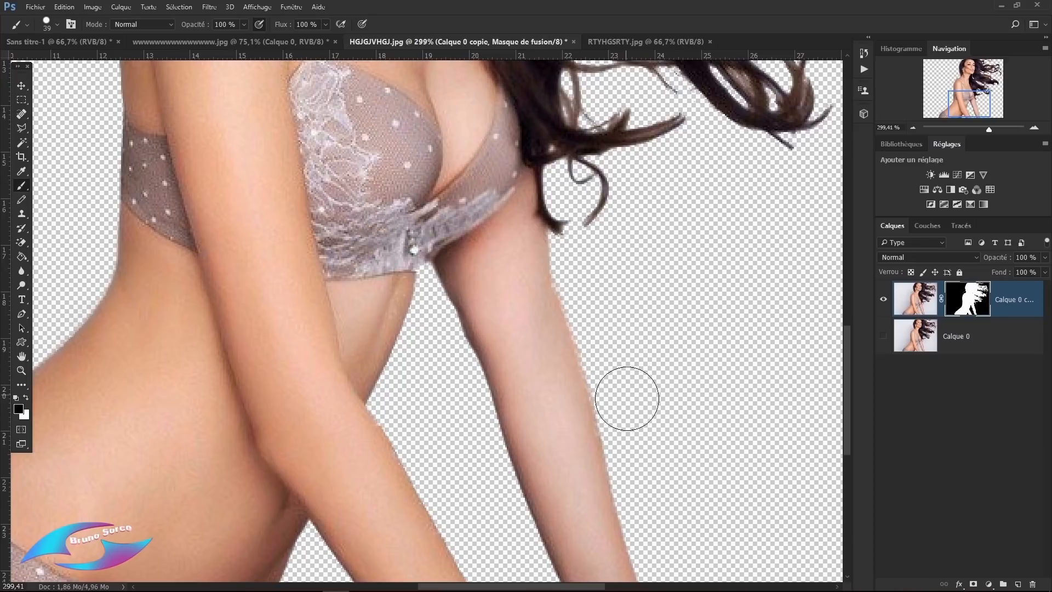
pyautogui.moveTo(375, 512)
pyautogui.mouseDown()
pyautogui.moveTo(401, 242)
pyautogui.moveTo(615, 352)
pyautogui.mouseUp()
pyautogui.moveTo(313, 308); pyautogui.dragTo(458, 425)
pyautogui.moveTo(548, 175); pyautogui.dragTo(492, 410)
pyautogui.moveTo(483, 261); pyautogui.dragTo(463, 327)
pyautogui.moveTo(767, 214); pyautogui.dragTo(478, 341)
# - Target the image of Calque 0 copie instead of its mask and set the Burn tool (Densité +) to 33 px
pyautogui.click(21, 370)
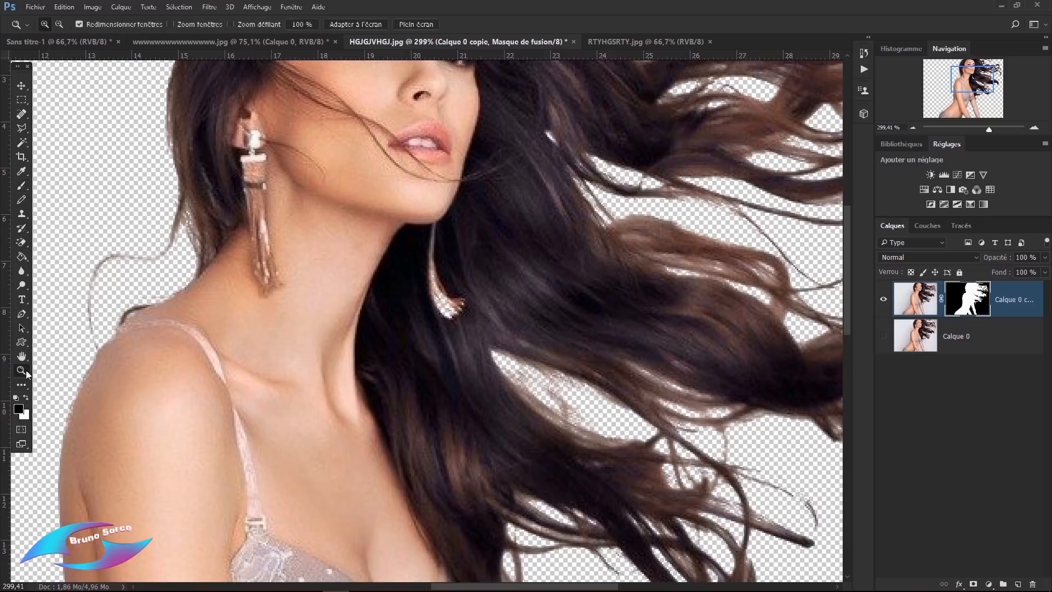
pyautogui.rightClick(248, 353)
pyautogui.click(272, 362)
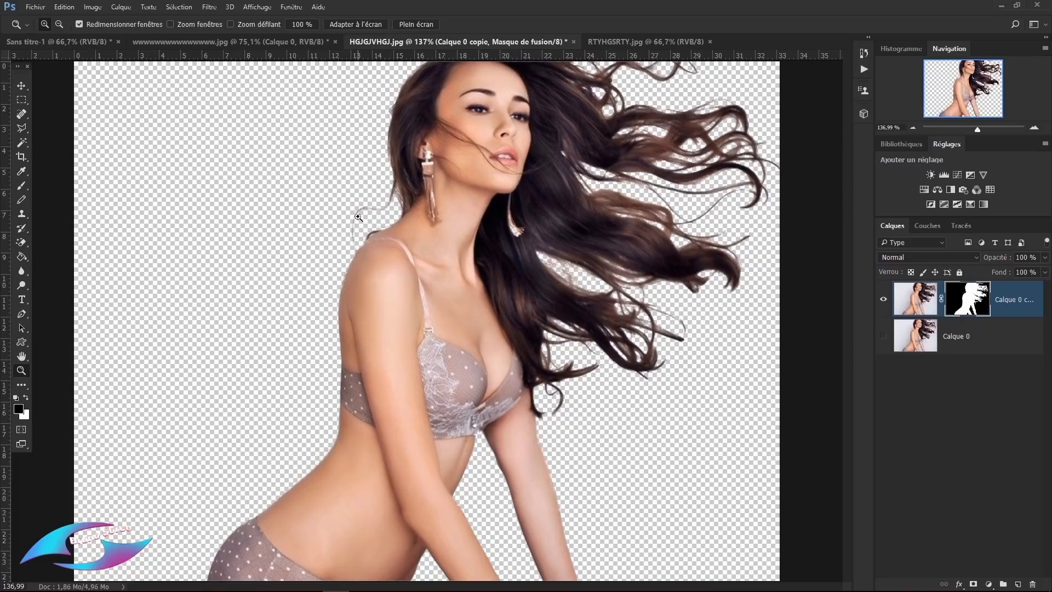
pyautogui.click(920, 301)
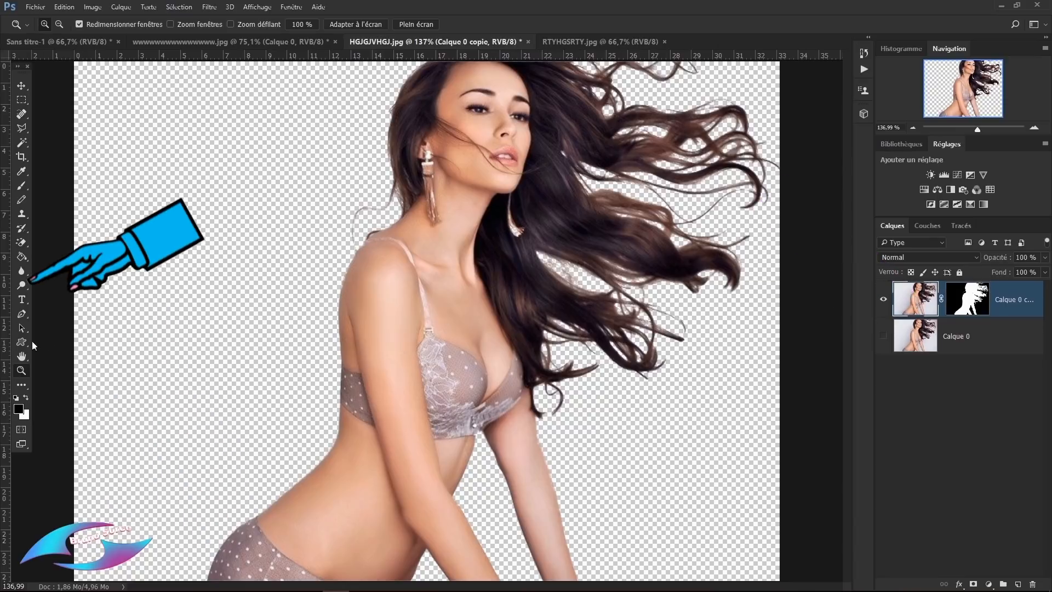
pyautogui.click(23, 286)
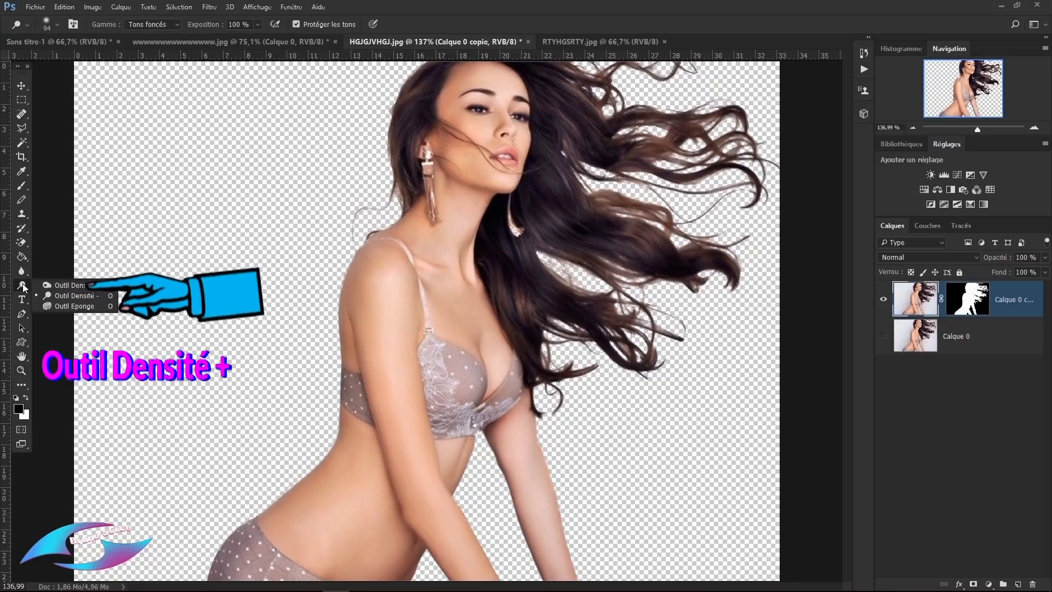
pyautogui.click(62, 288)
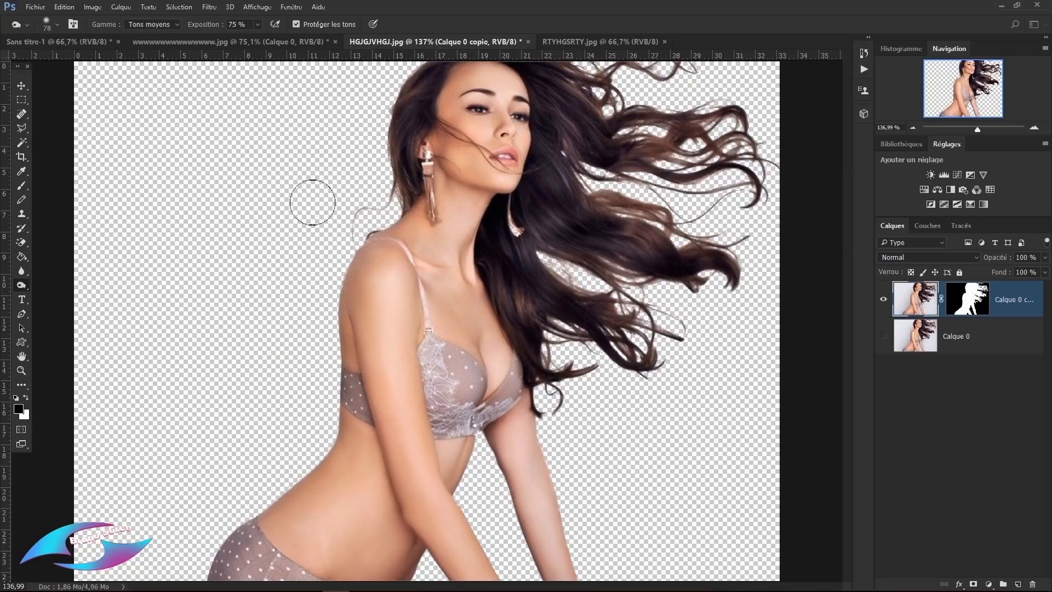
pyautogui.rightClick(367, 204)
pyautogui.moveTo(458, 228); pyautogui.dragTo(437, 228)
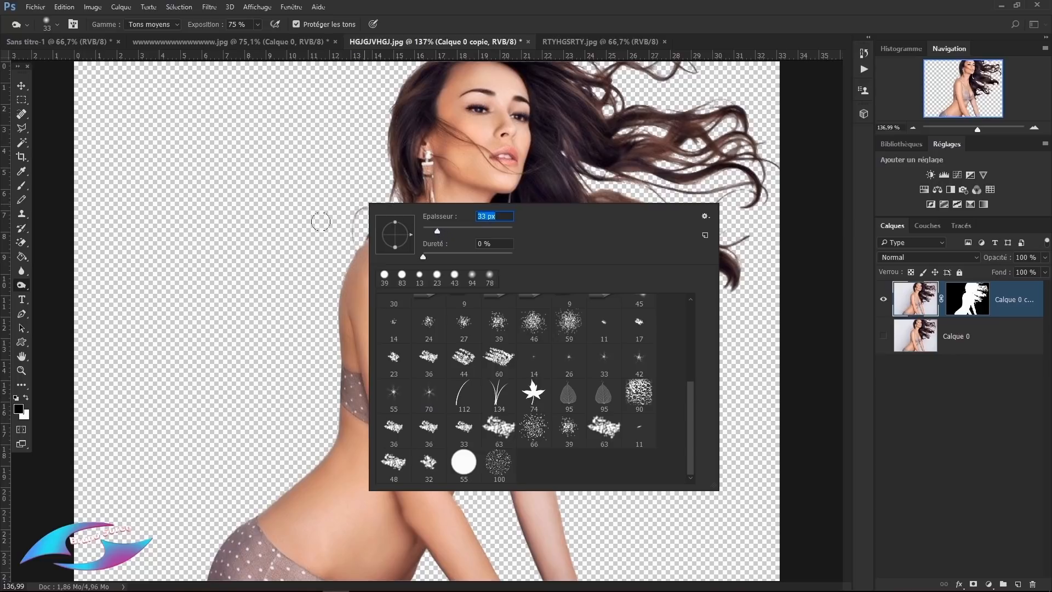
pyautogui.click(316, 185)
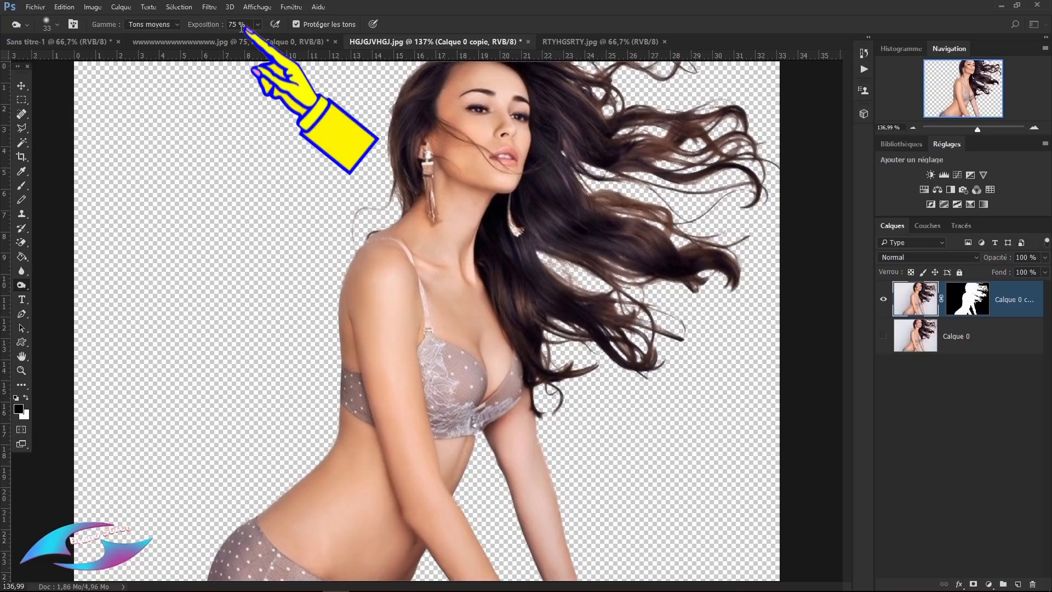
# - Burn the loose strand above the shoulder at 75 % exposure, with the range on Tons foncés and again on Tons moyens
pyautogui.click(178, 24)
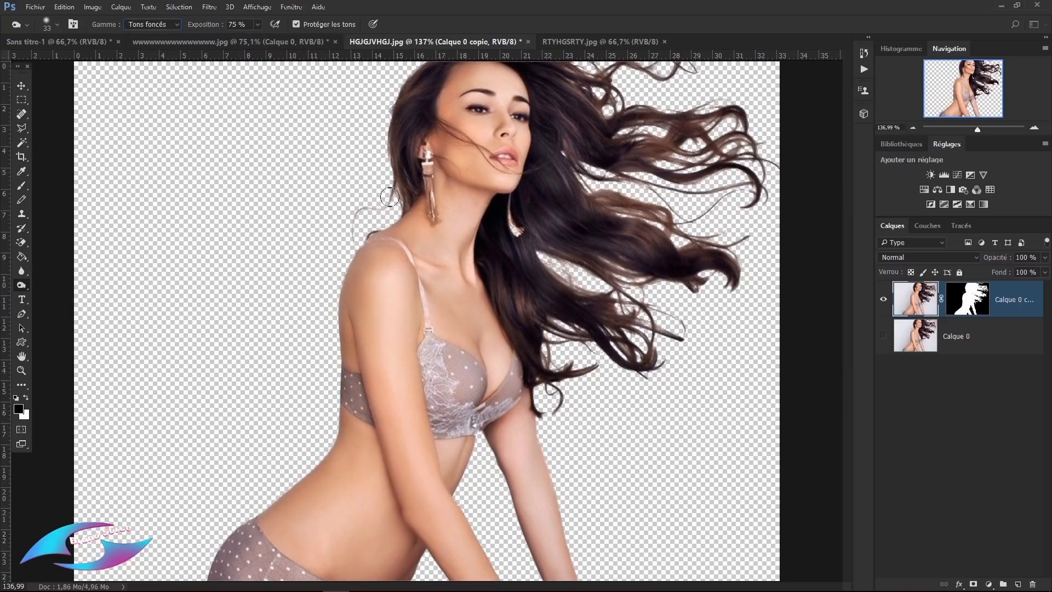
pyautogui.moveTo(363, 210)
pyautogui.mouseDown()
pyautogui.moveTo(350, 227)
pyautogui.moveTo(373, 210)
pyautogui.mouseUp()
pyautogui.click(174, 26)
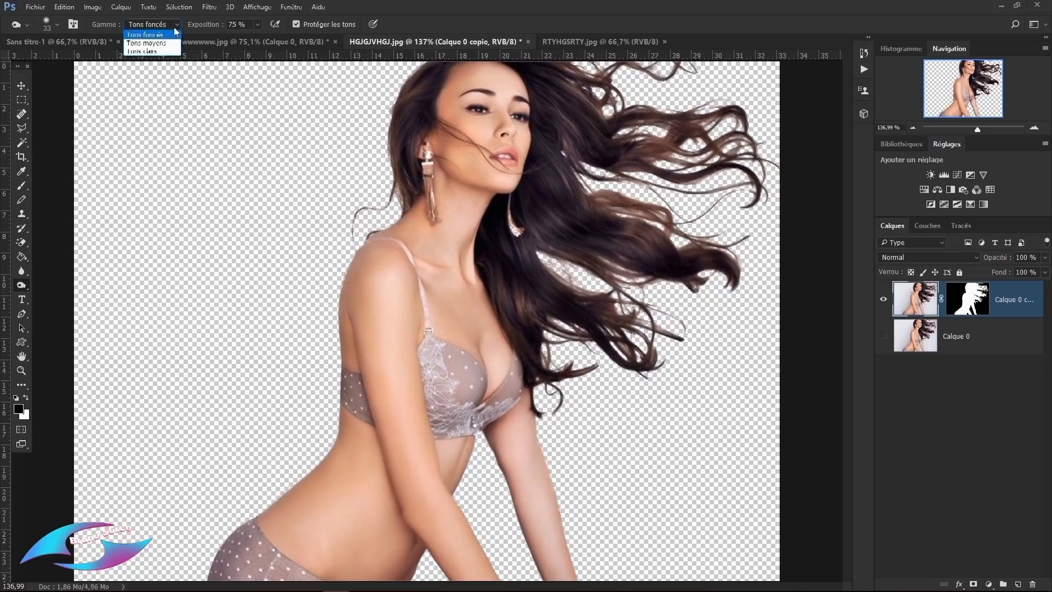
pyautogui.click(165, 44)
pyautogui.moveTo(391, 200)
pyautogui.mouseDown()
pyautogui.moveTo(353, 216)
pyautogui.moveTo(347, 249)
pyautogui.moveTo(358, 207)
pyautogui.mouseUp()
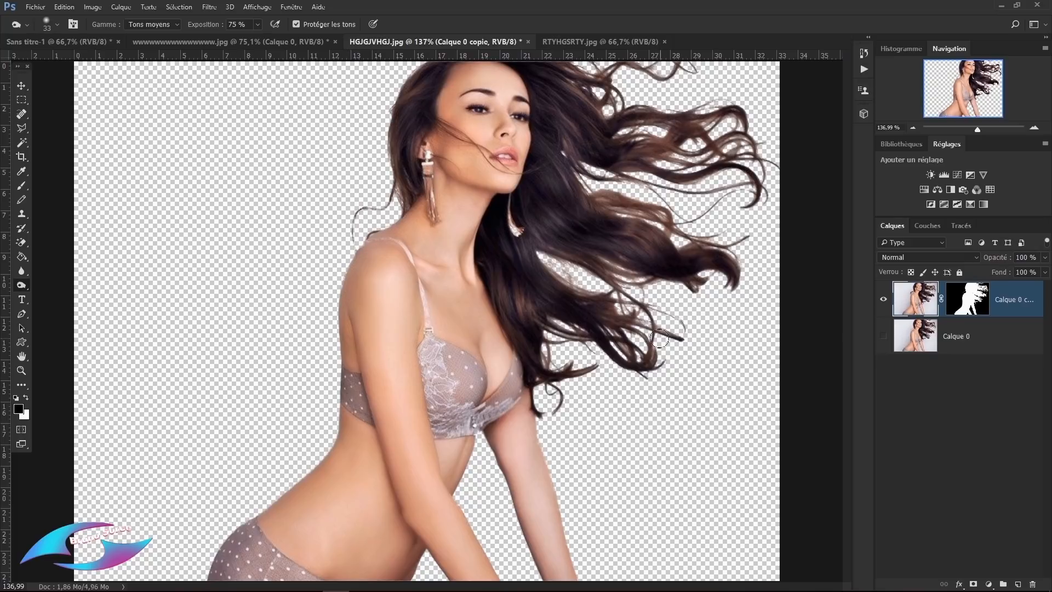
# - Darken the pale outer tips of the flowing hair with Burn in the Tons moyens range
pyautogui.moveTo(660, 312); pyautogui.dragTo(686, 322)
pyautogui.moveTo(686, 59); pyautogui.dragTo(693, 78)
pyautogui.moveTo(751, 192)
pyautogui.mouseDown()
pyautogui.moveTo(738, 189)
pyautogui.moveTo(729, 203)
pyautogui.mouseUp()
# - On the layer mask, clean the residue between the hair locks below the earring with a black 14 px brush
pyautogui.click(965, 299)
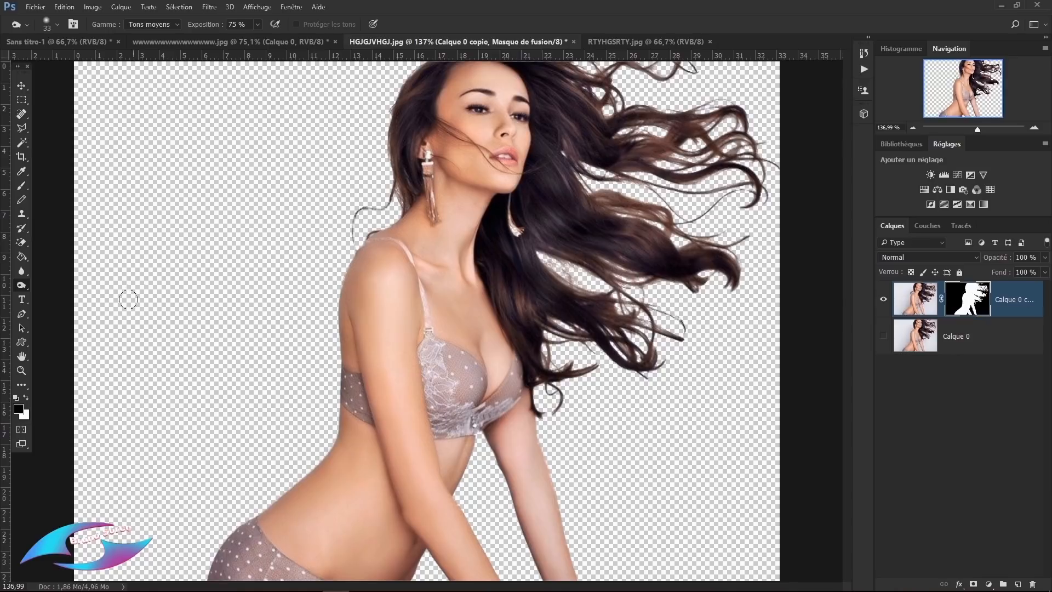
pyautogui.press('b')
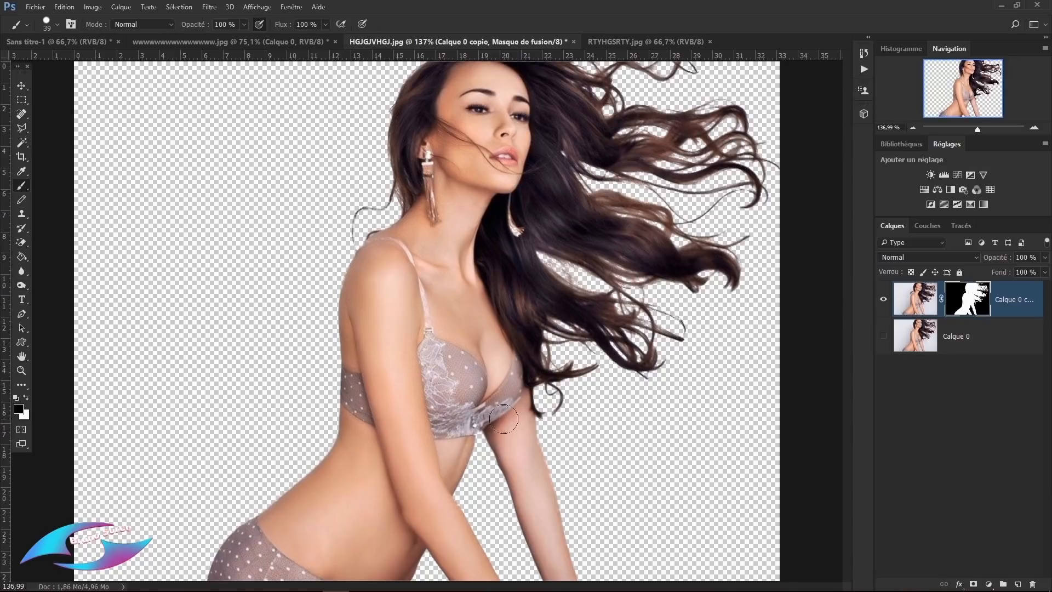
pyautogui.rightClick(572, 281)
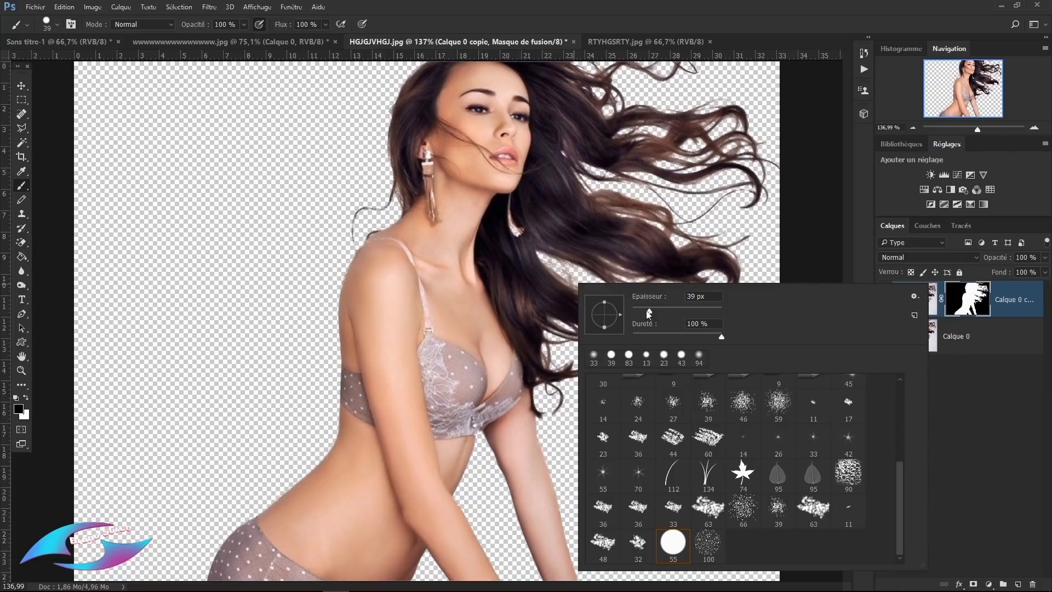
pyautogui.write('14')
pyautogui.press('Return')
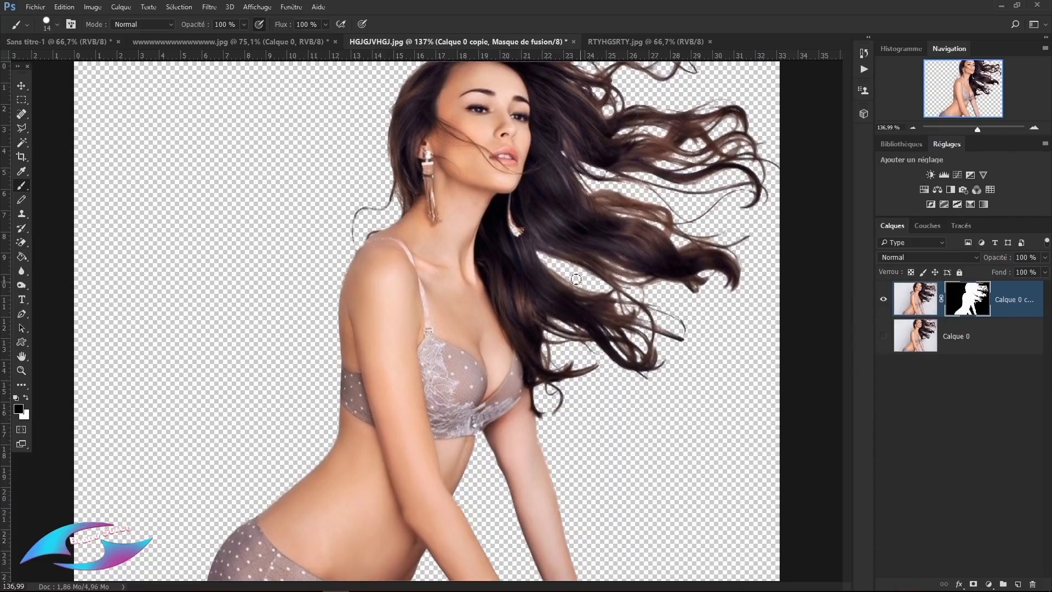
# - Add a solid colour fill layer directly above Calque 0 and set its colour to a light periwinkle blue
pyautogui.hotkey('alt', '[')
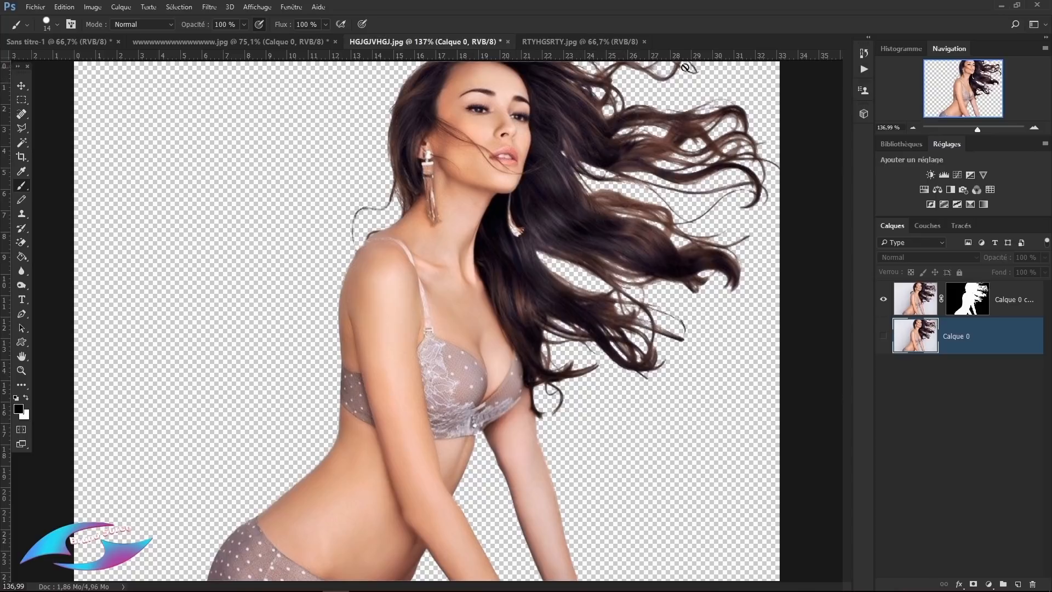
pyautogui.click(988, 586)
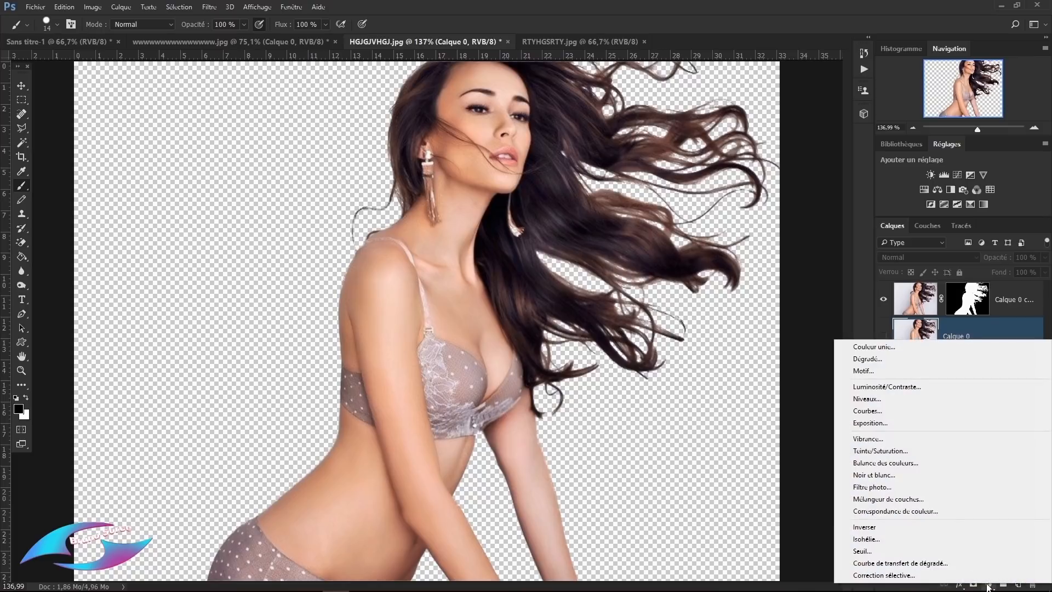
pyautogui.click(865, 345)
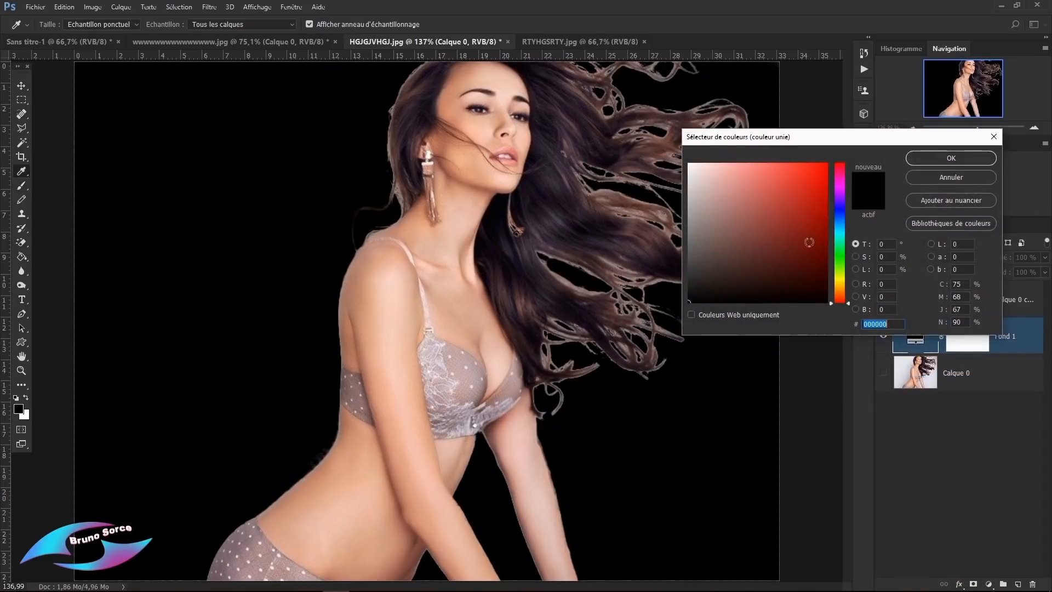
pyautogui.moveTo(814, 142); pyautogui.dragTo(871, 189)
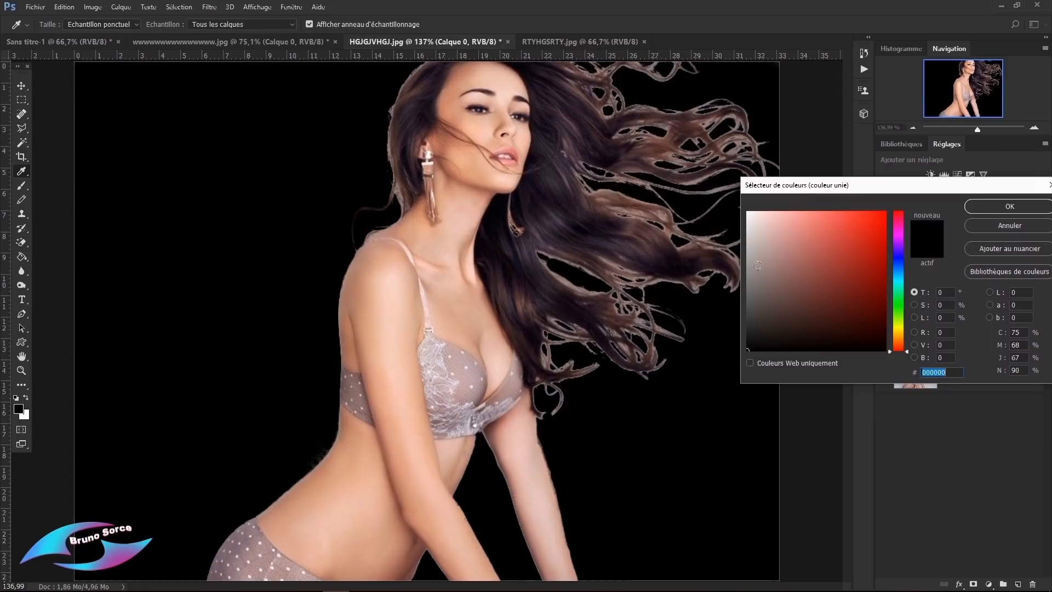
pyautogui.click(762, 243)
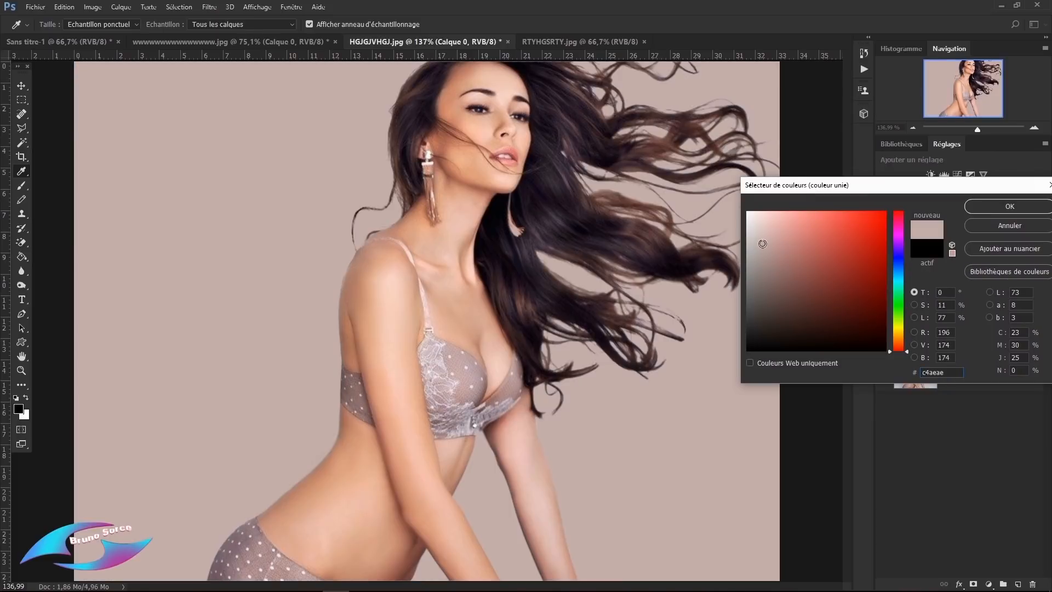
pyautogui.click(752, 275)
pyautogui.click(894, 260)
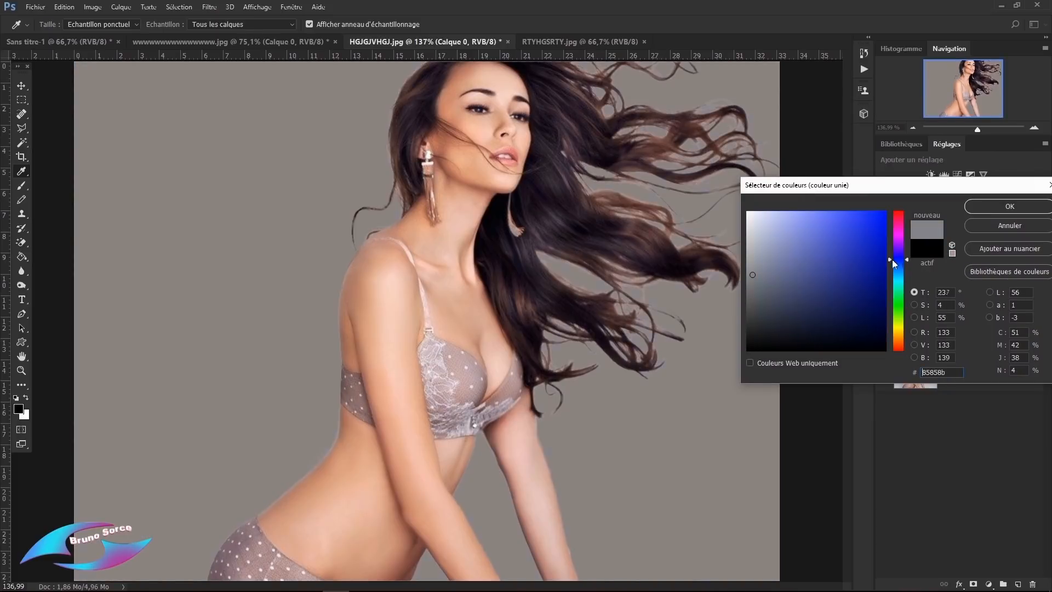
pyautogui.click(780, 248)
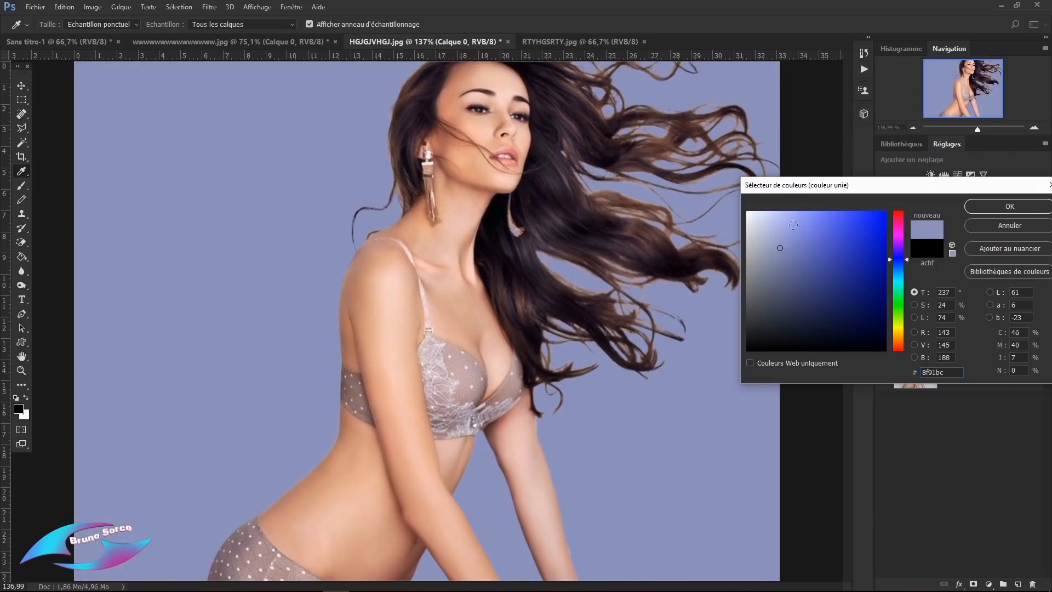
pyautogui.click(793, 222)
pyautogui.click(984, 208)
pyautogui.press('b')
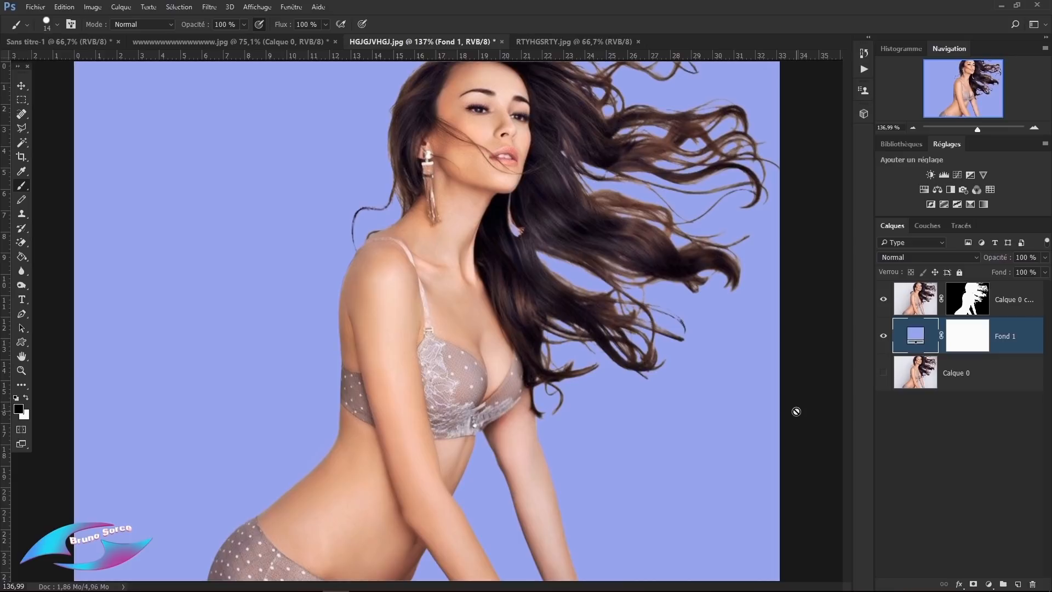